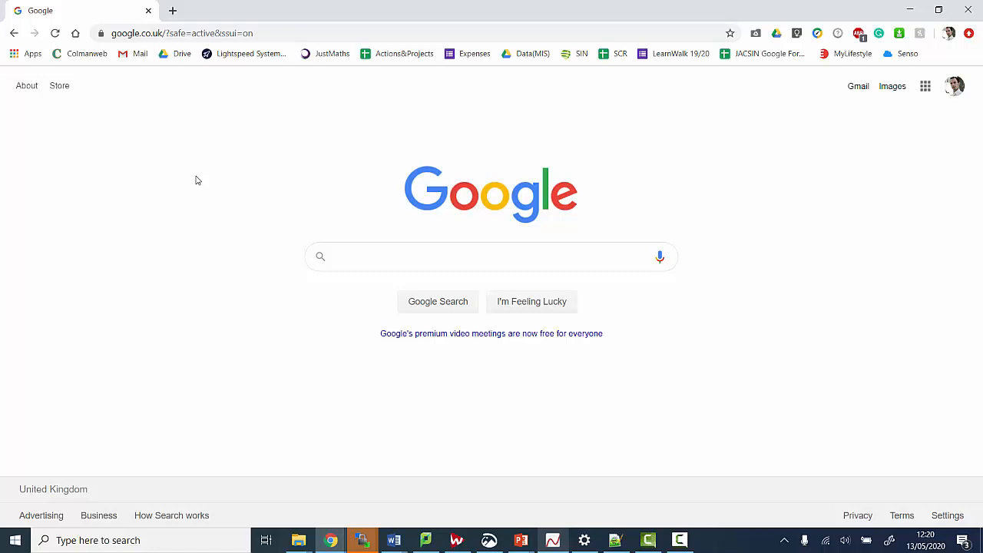
Step: Search Google for "complete maths autograph" and open the Autograph - Complete Maths result
left_click(358, 253)
type("comp")
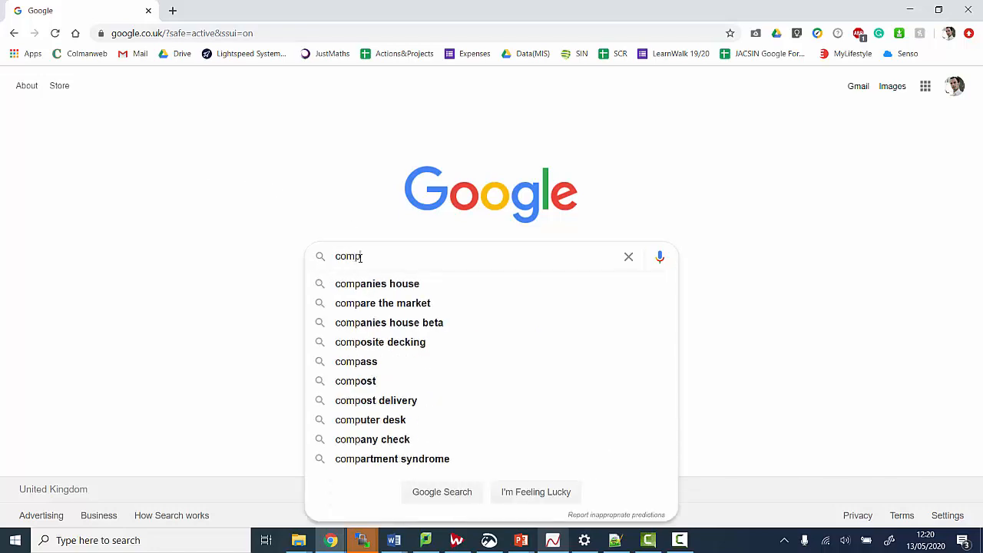
type("lete maths a")
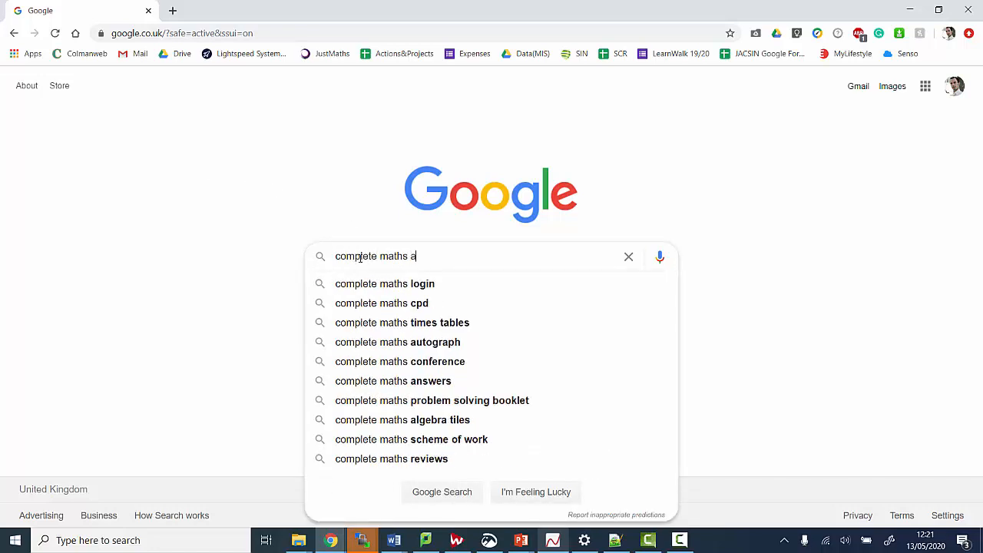
type("utograph")
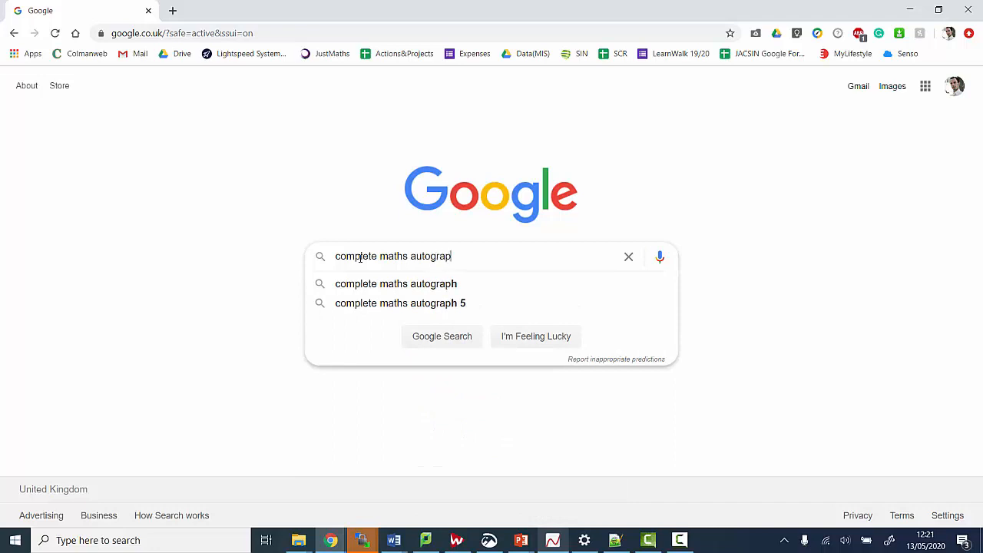
key("Return")
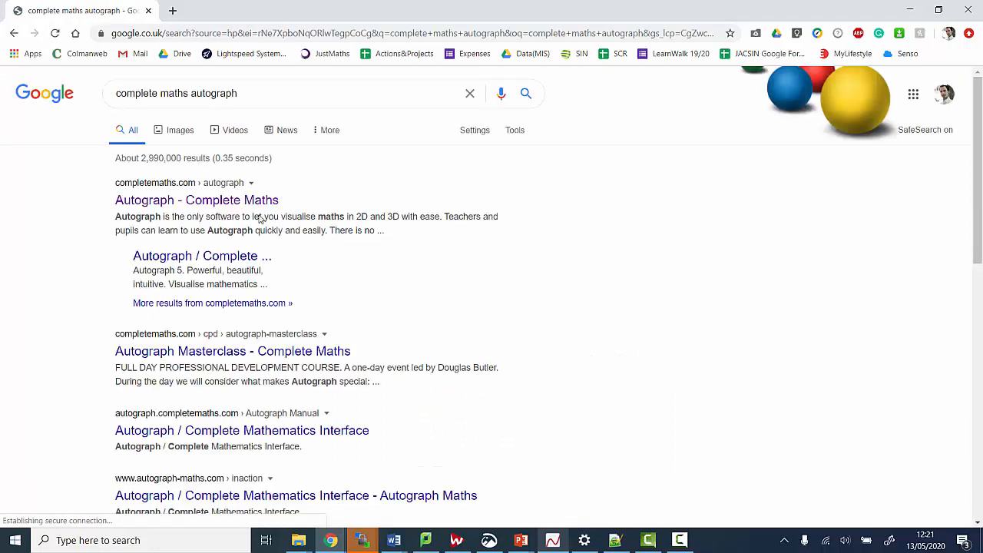
left_click(212, 204)
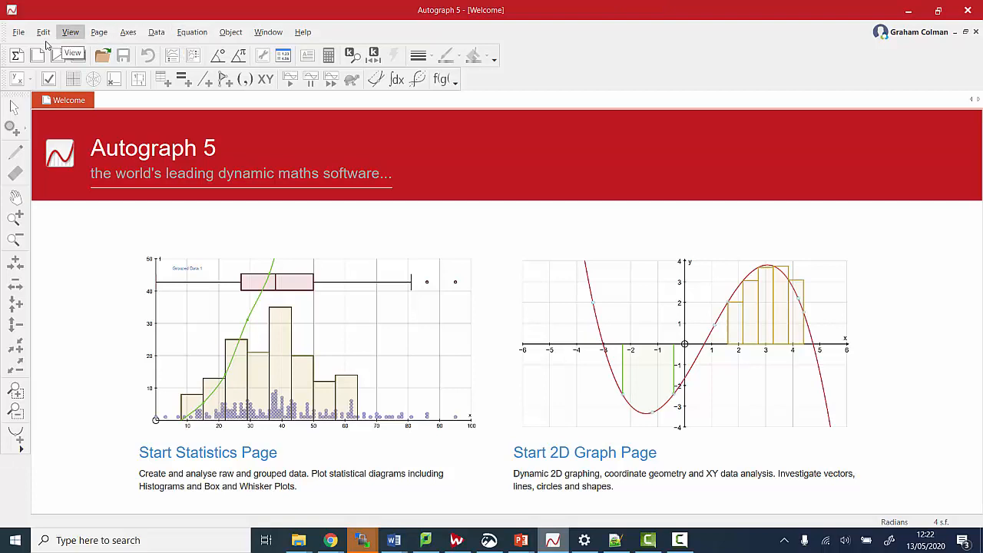
Step: In Autograph 5, create a new 2D graph page and place two points at about (1.1, 2) and (2.2, 2.9)
left_click(22, 34)
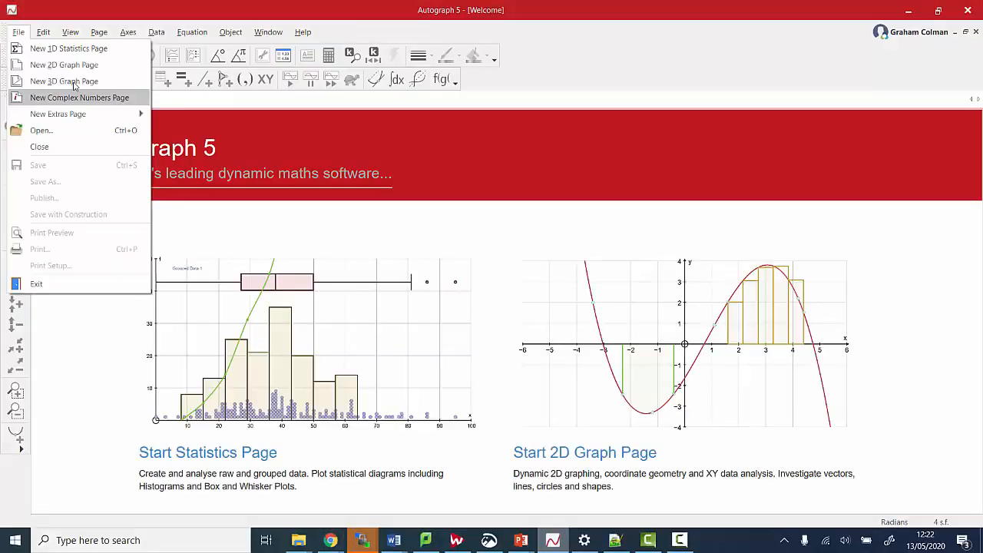
left_click(79, 65)
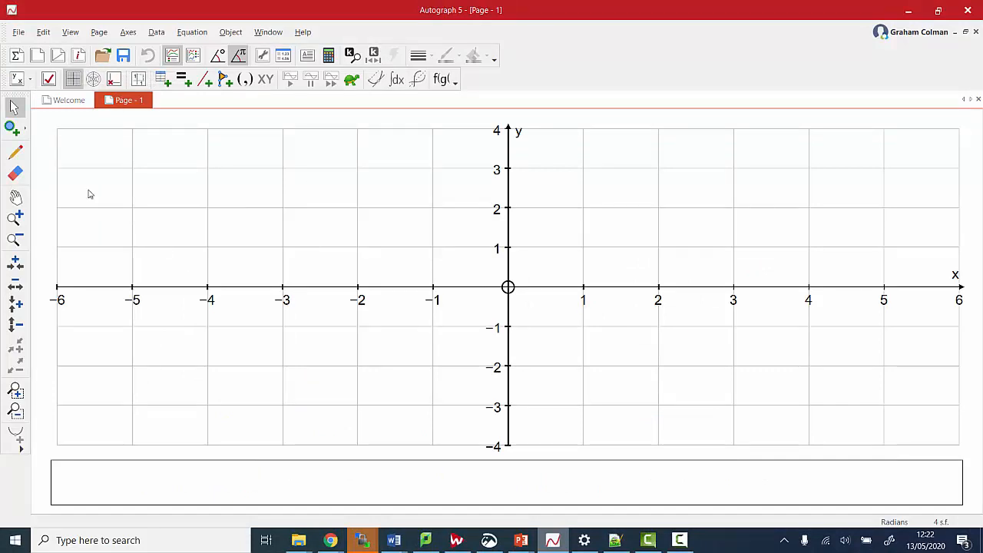
left_click(13, 132)
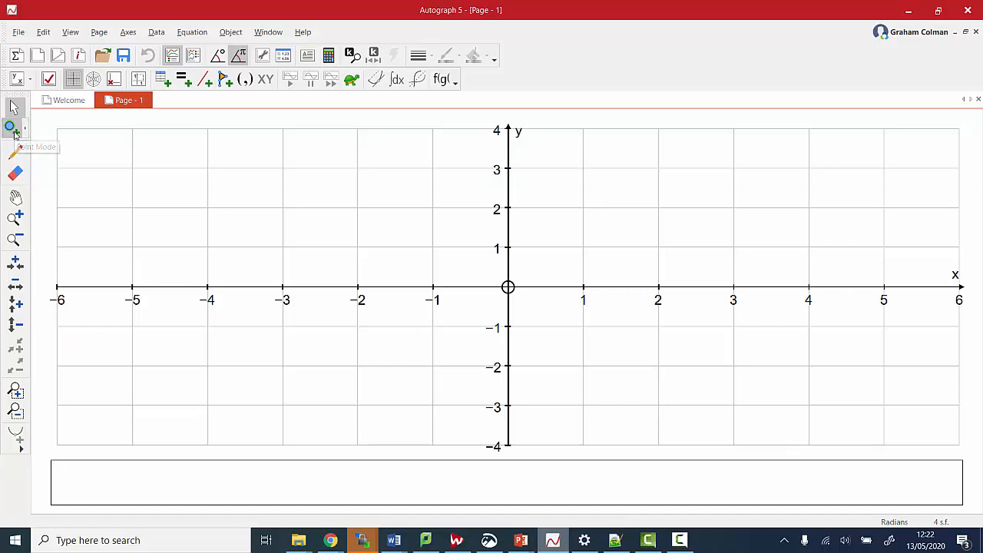
left_click(591, 206)
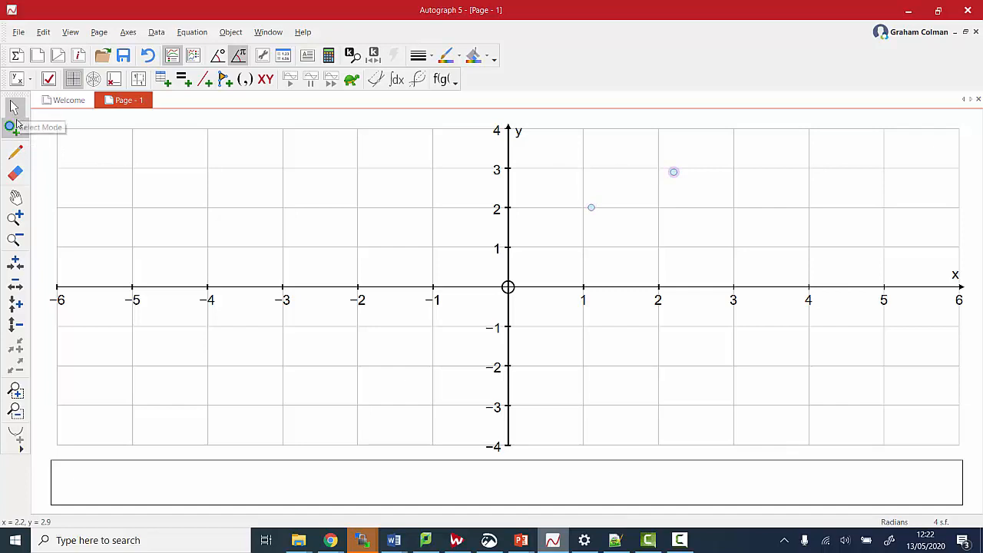
Step: Select both points and connect them with a line segment
left_click(14, 108)
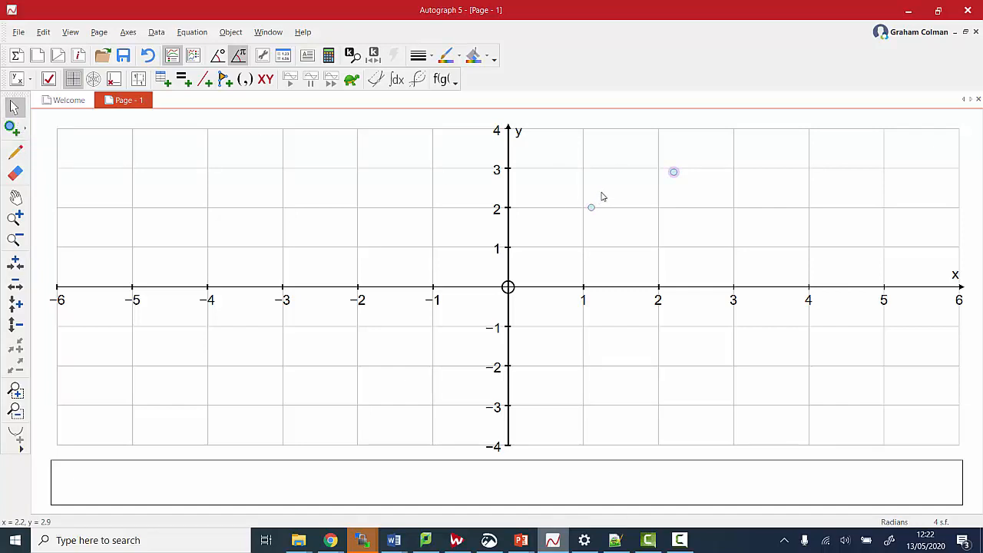
left_click(584, 167)
left_click_drag(575, 152, 711, 215)
right_click(592, 207)
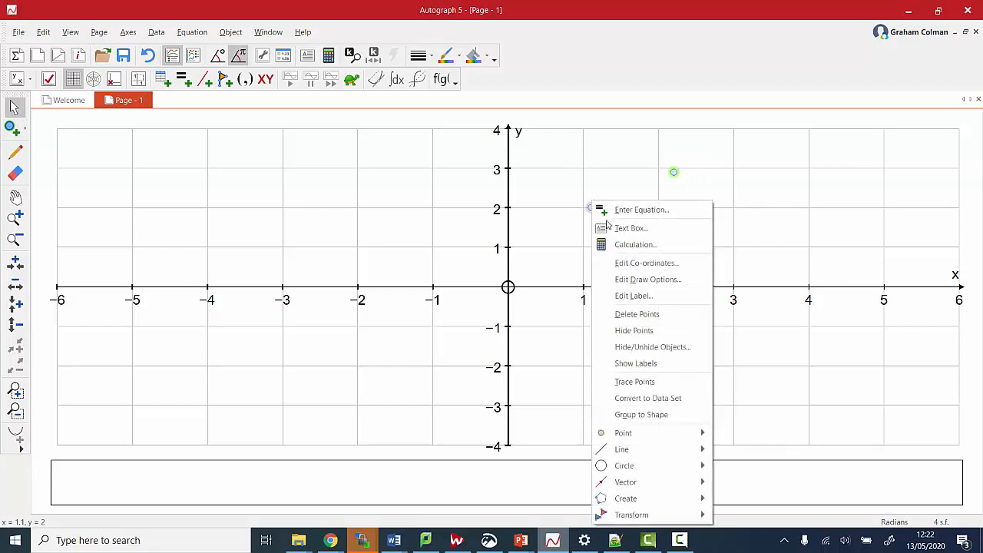
mouse_move(644, 435)
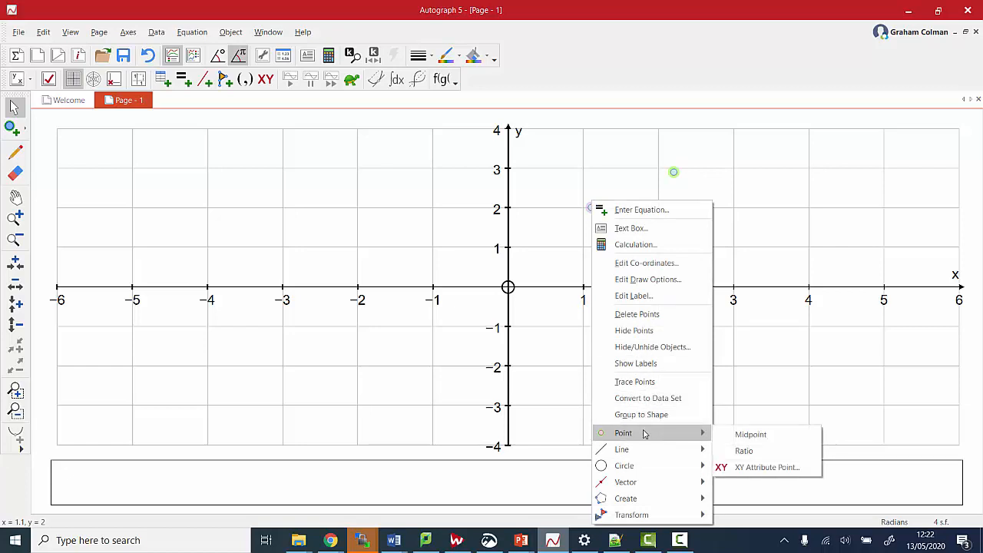
mouse_move(639, 454)
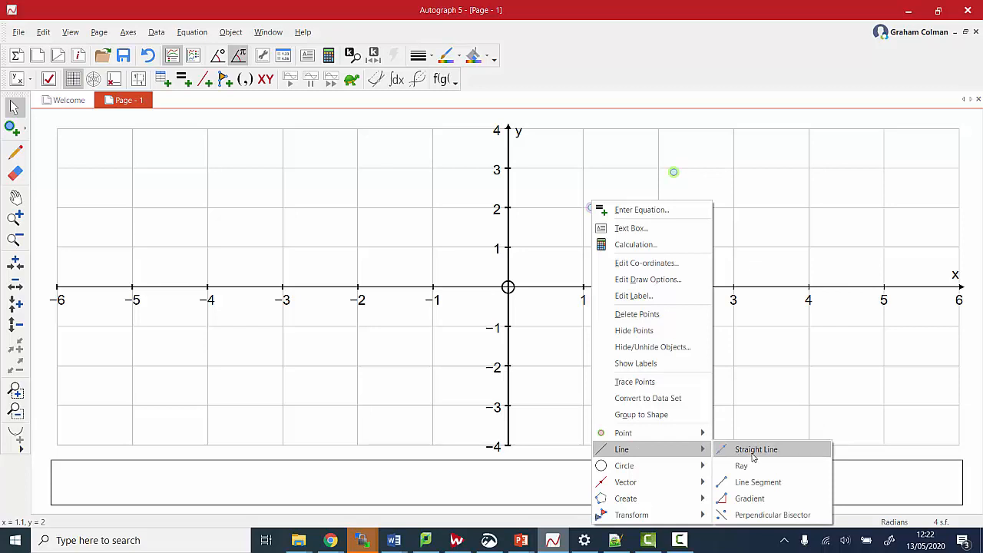
left_click(747, 482)
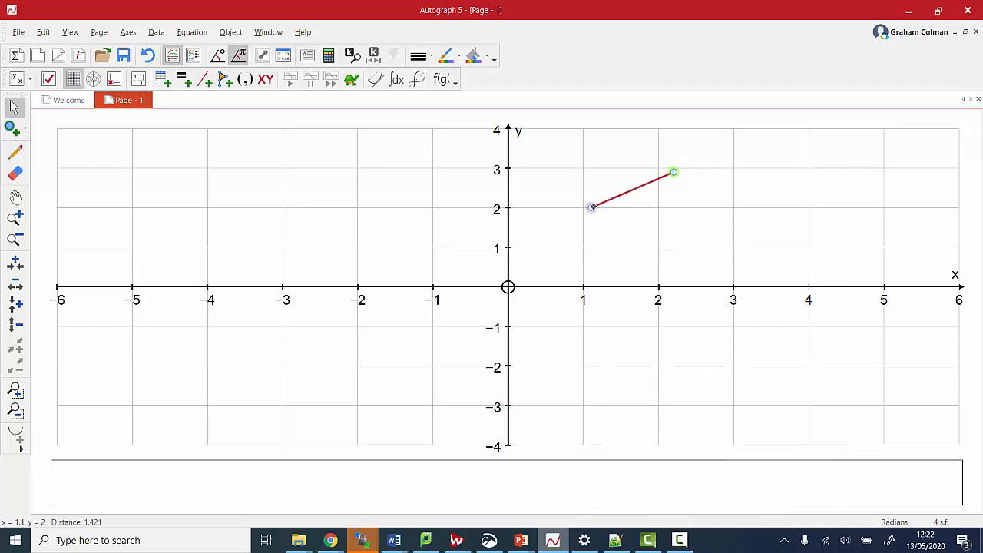
Step: Construct the perpendicular bisector of the two selected points
right_click(592, 206)
mouse_move(679, 473)
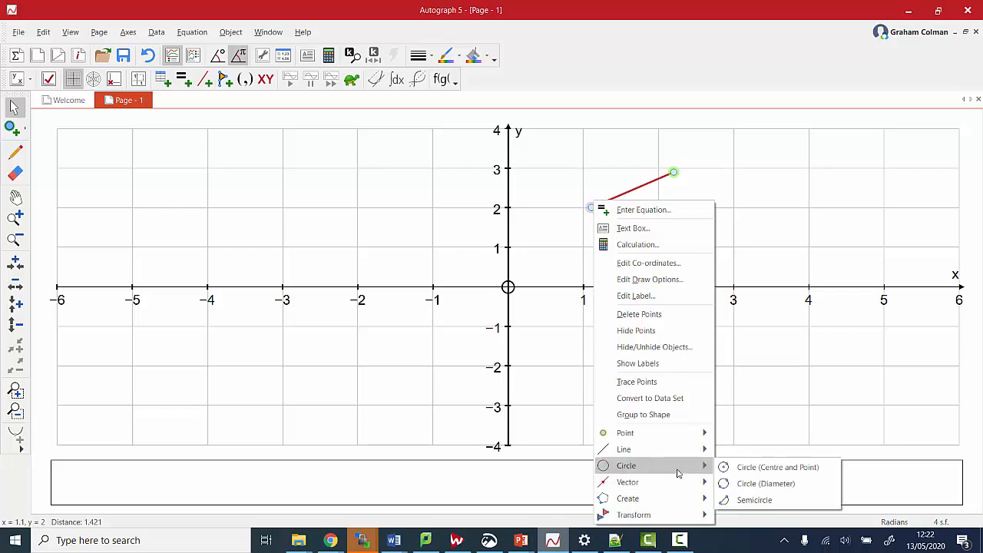
mouse_move(679, 454)
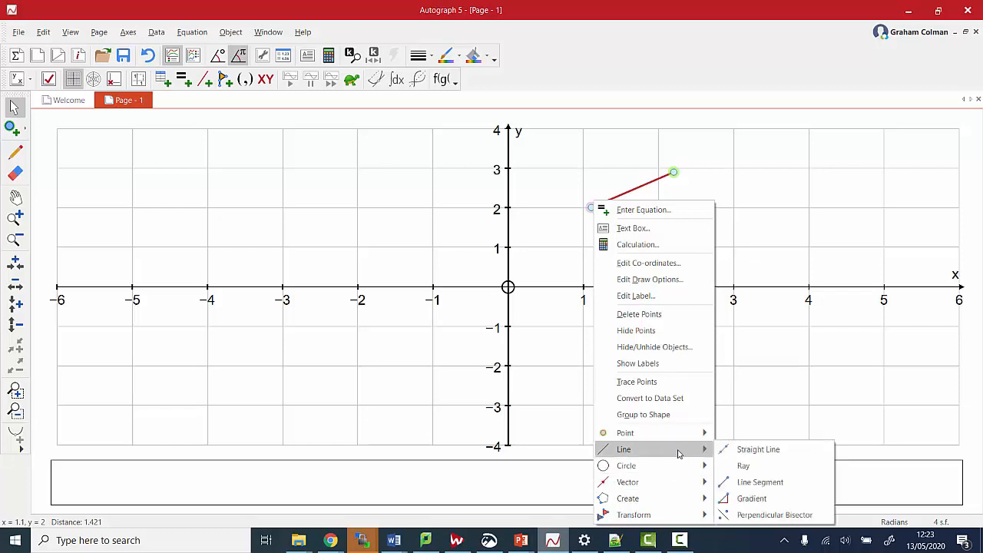
left_click(774, 516)
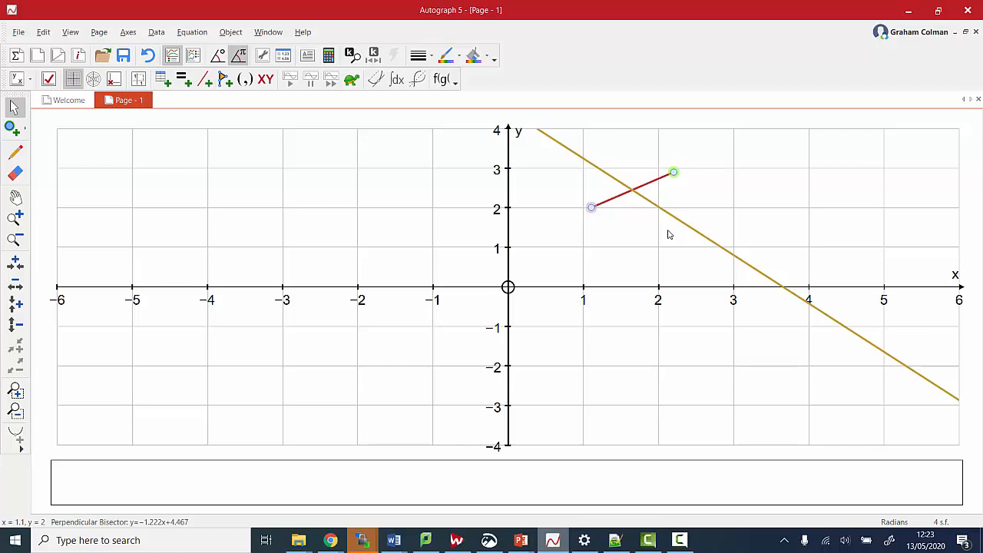
Step: Give the axes an equal aspect ratio and move the segment's upper endpoint to about (3.3, 1.2)
left_click(139, 81)
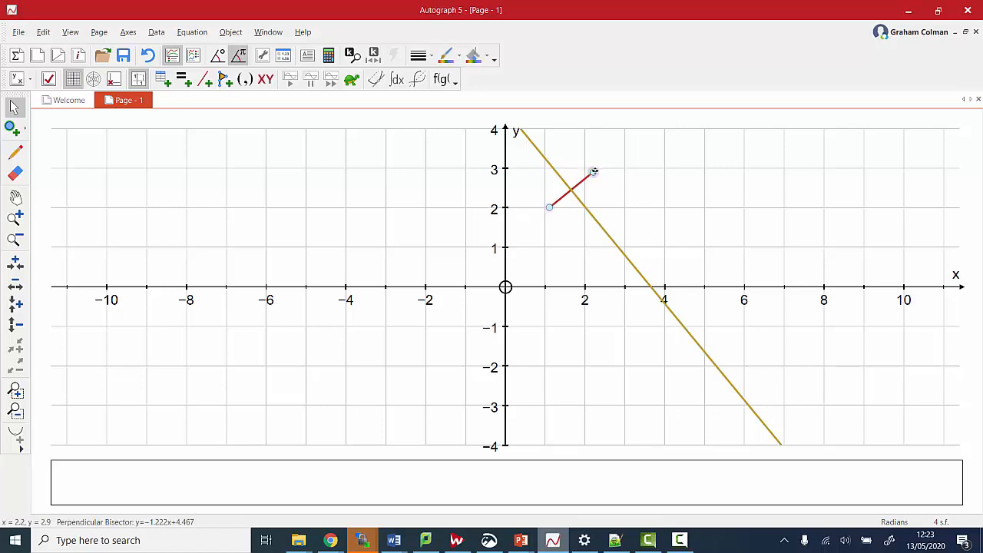
left_click_drag(594, 170, 637, 237)
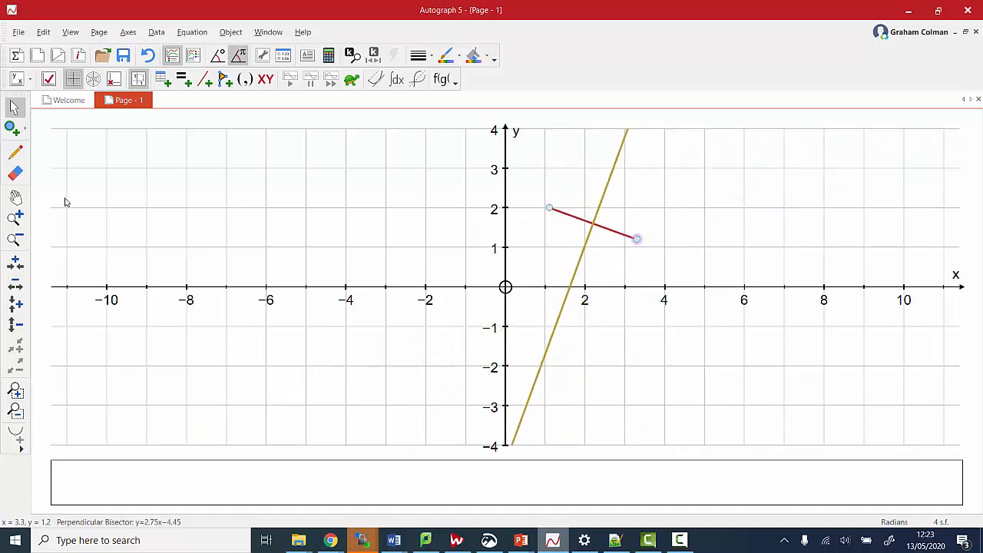
Step: Erase the segment's lower endpoint at (3.3, 1.2) together with the lines that depend on it
left_click(15, 174)
left_click(637, 238)
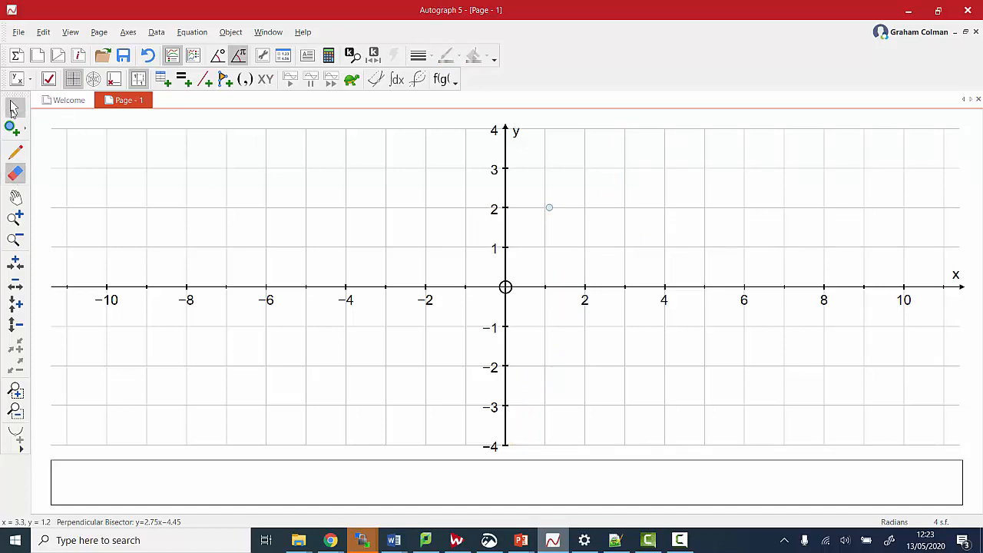
left_click(13, 109)
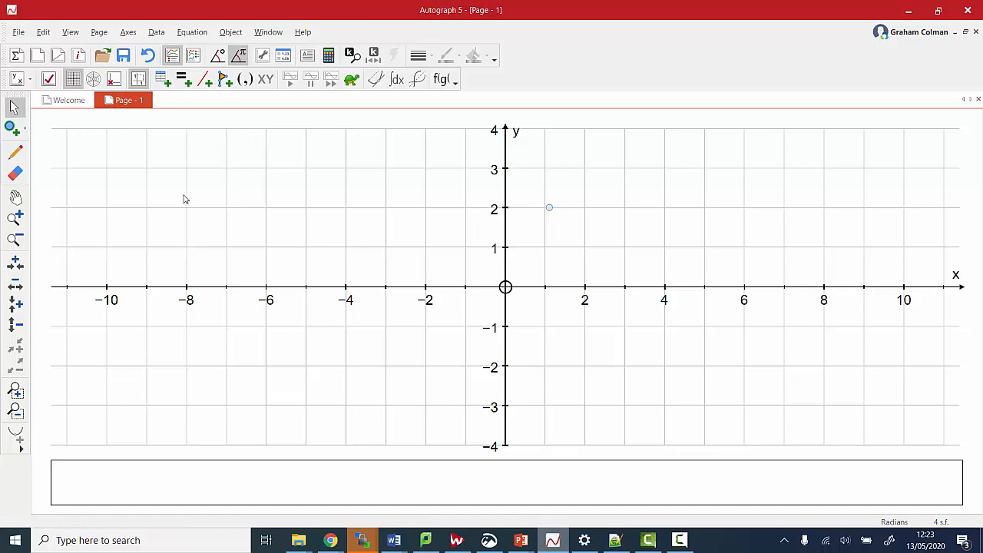
Step: Plot the equation y=x²+2 on the graph page
left_click(183, 86)
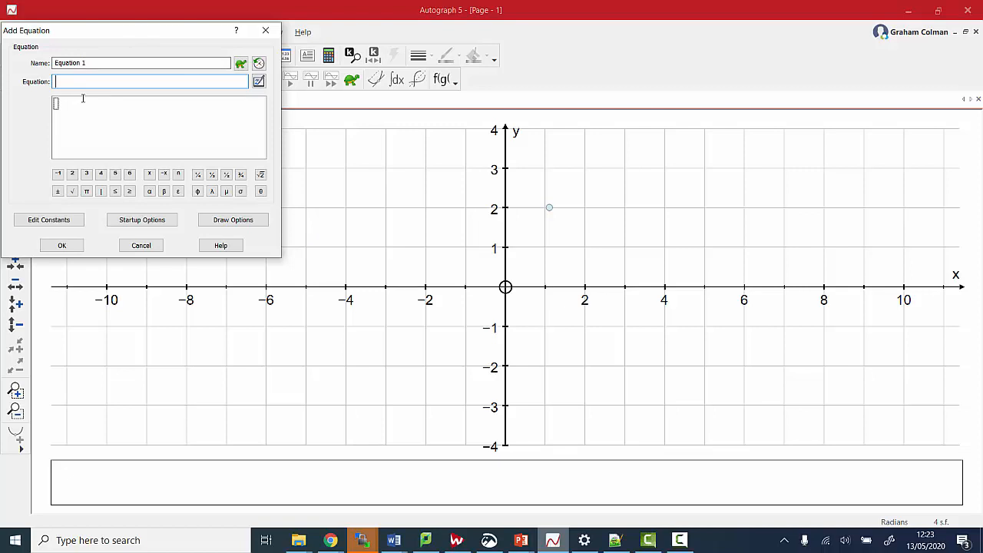
type("y=x2+2")
key("BackSpace")
key("BackSpace")
key("BackSpace")
key("BackSpace")
type("x^2")
key("BackSpace")
key("BackSpace")
type("x^2+2")
key("Return")
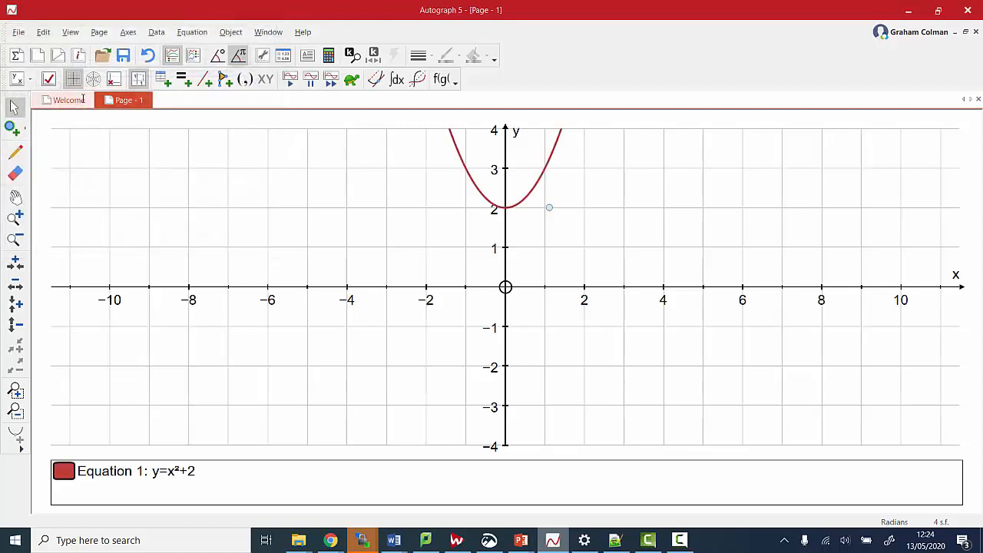
Step: Examine the parabola around its vertex at closer range, with the x-axis stretched and the curve centred
left_click(16, 198)
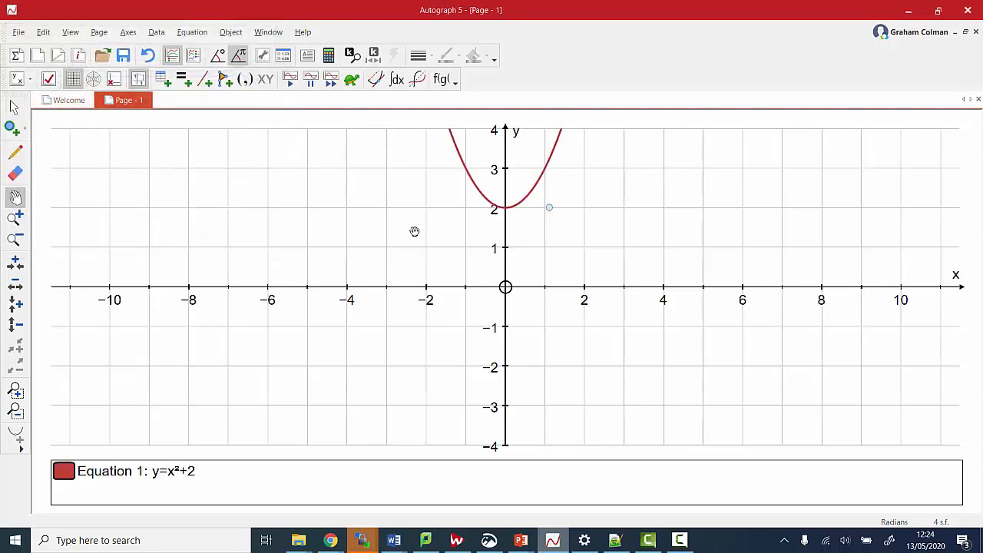
left_click_drag(419, 241, 422, 330)
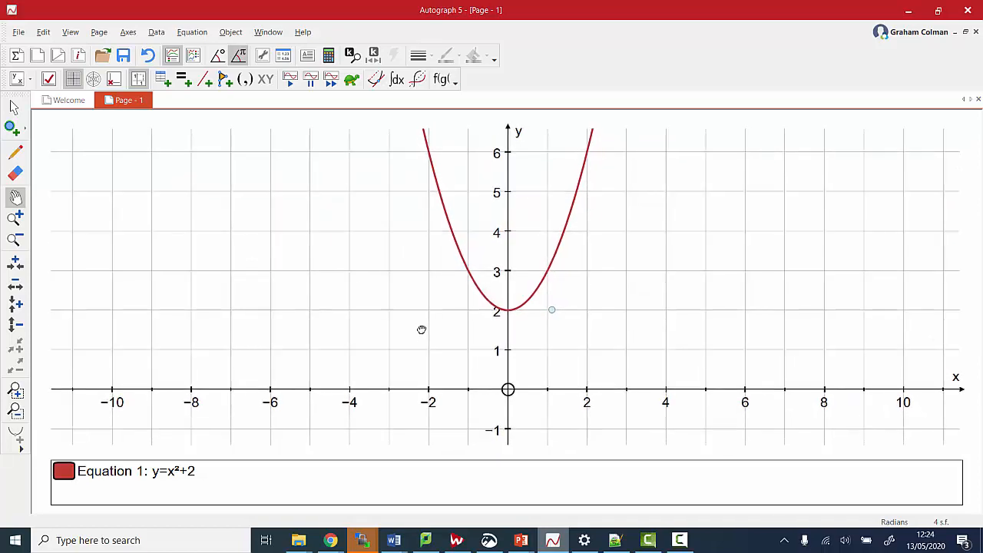
left_click(16, 218)
left_click(512, 305)
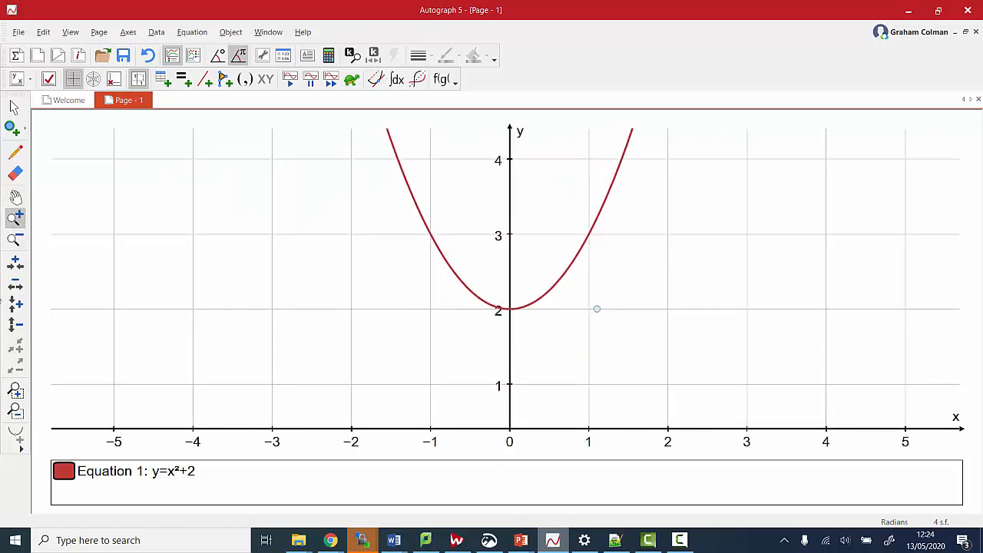
left_click(16, 262)
left_click(413, 317)
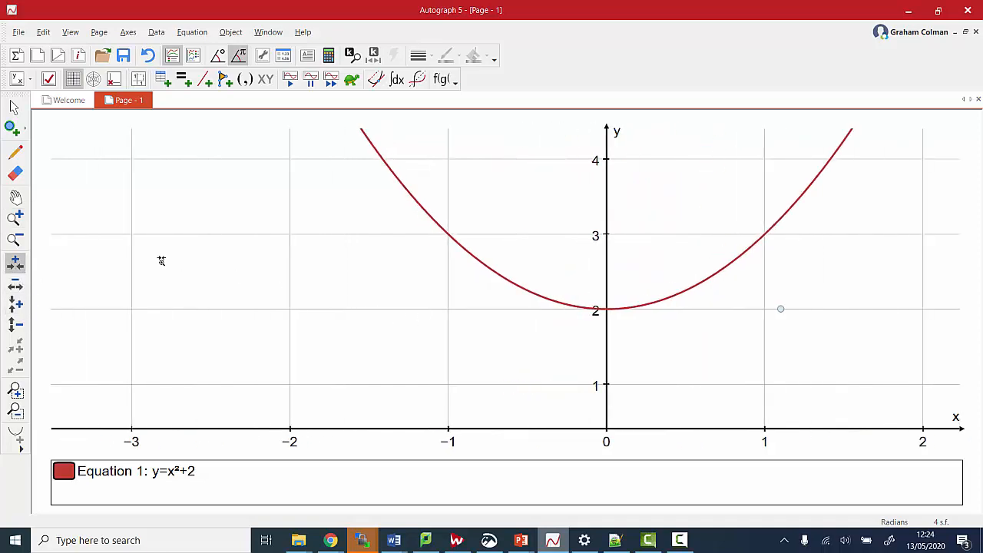
left_click(16, 198)
left_click_drag(453, 309, 302, 305)
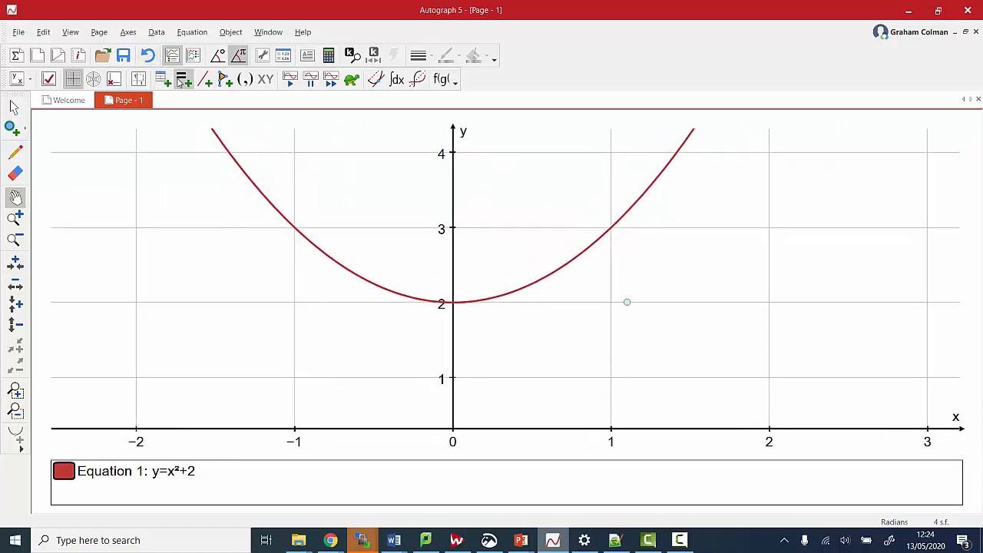
Step: Switch the angle unit to degrees and change the parabola's equation to y=sinx
left_click(216, 59)
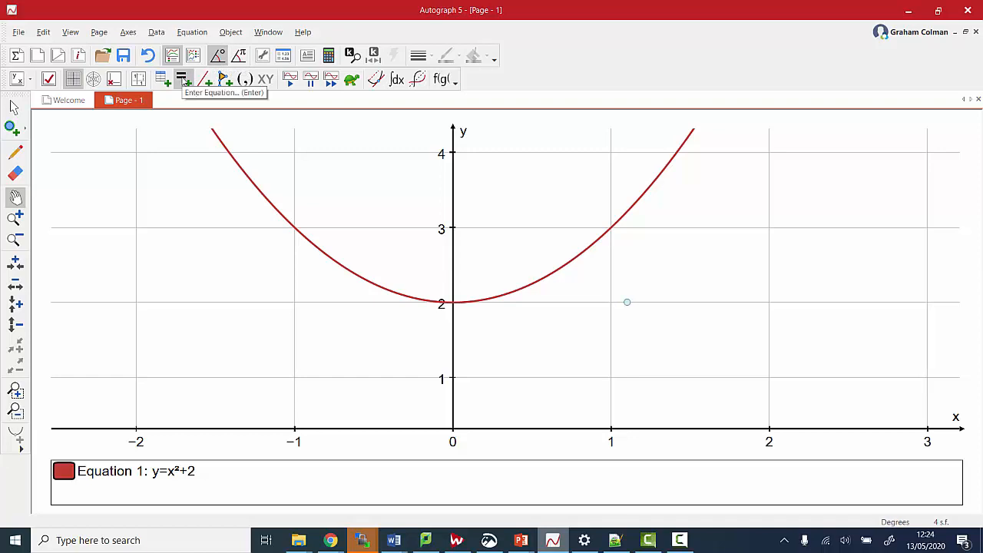
left_click(14, 108)
left_click(268, 198)
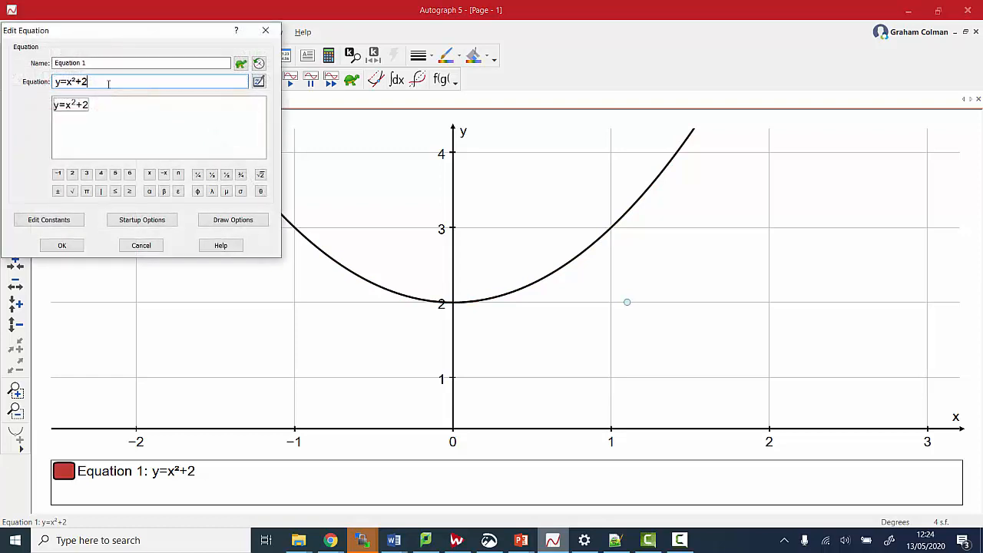
key("BackSpace")
key("BackSpace")
key("BackSpace")
key("BackSpace")
type("sinx")
key("Return")
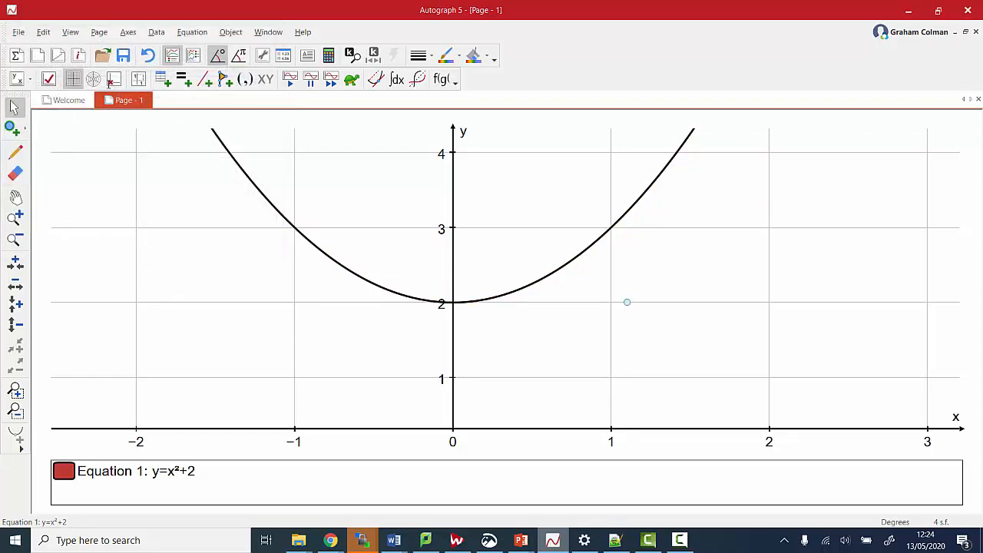
Step: Examine the y=sinx curve over several periods, with the x-axis zoomed out and extended from about −430 to 1000
left_click(15, 198)
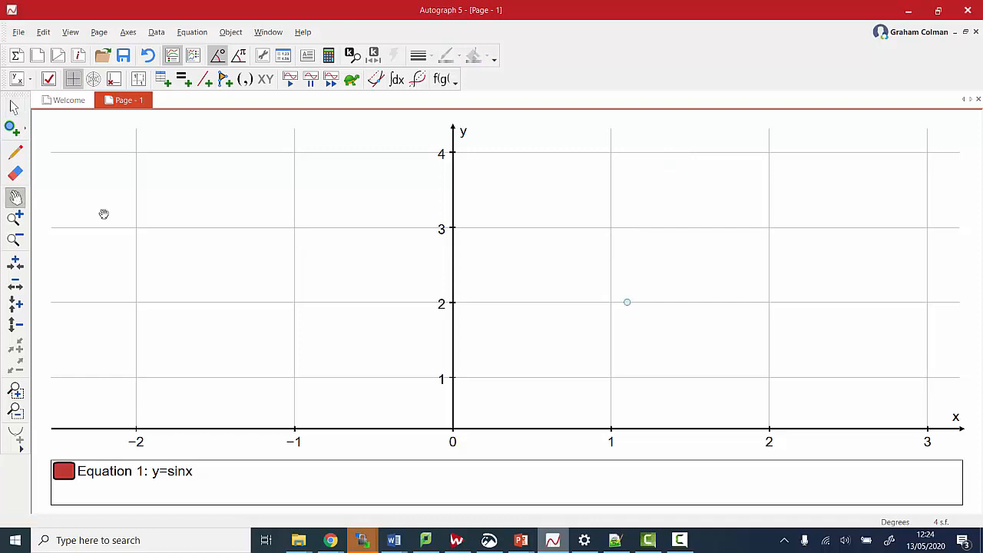
left_click_drag(321, 325, 400, 159)
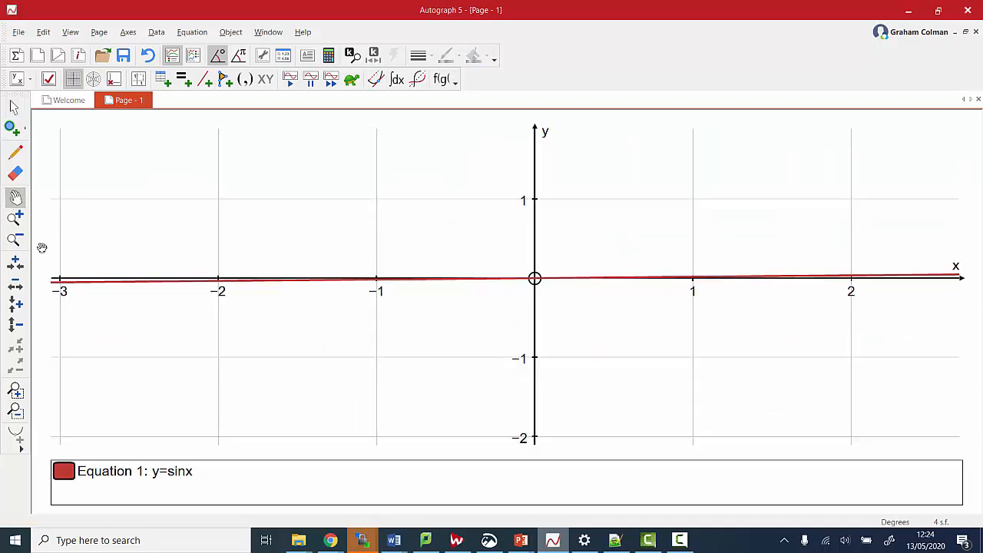
left_click(14, 285)
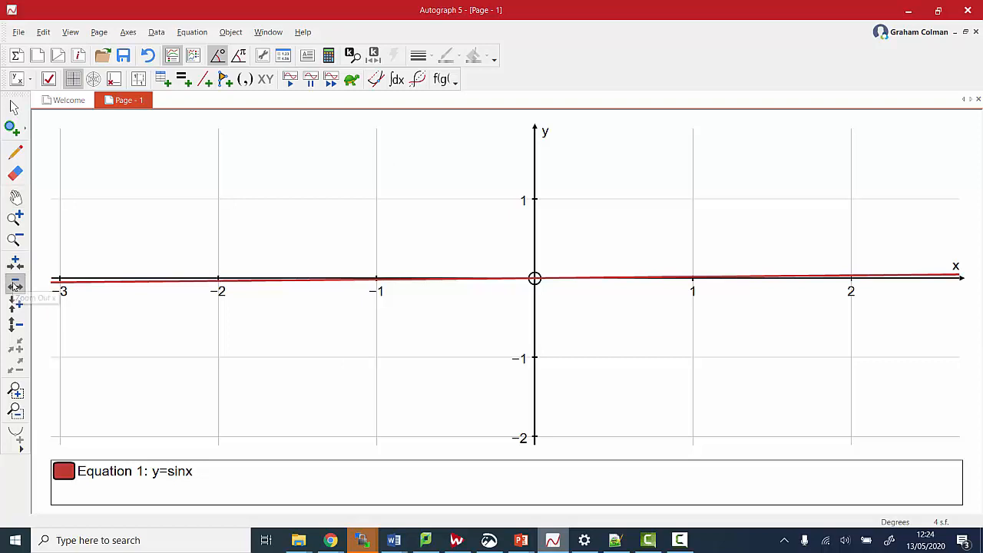
left_click(515, 266)
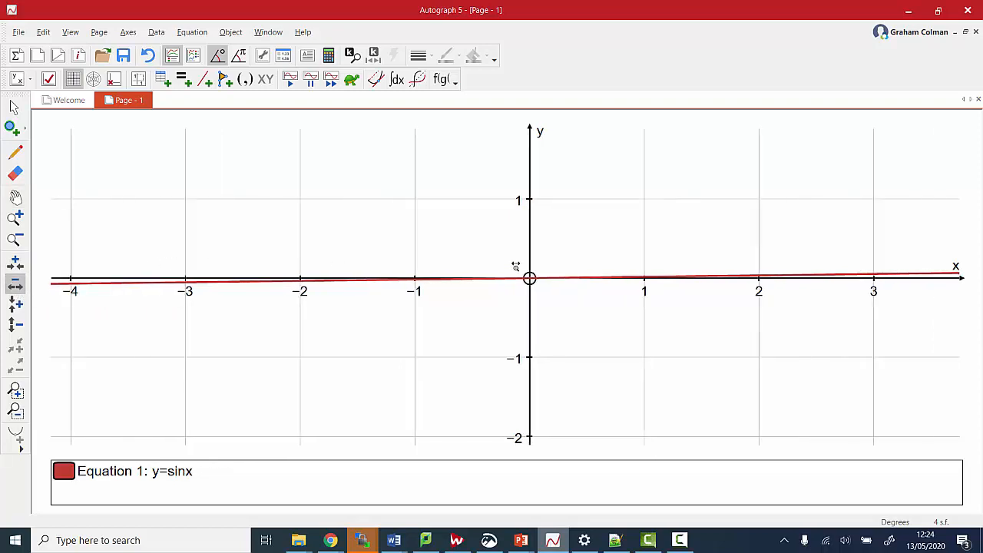
left_click(516, 265)
left_click(515, 266)
left_click(515, 266)
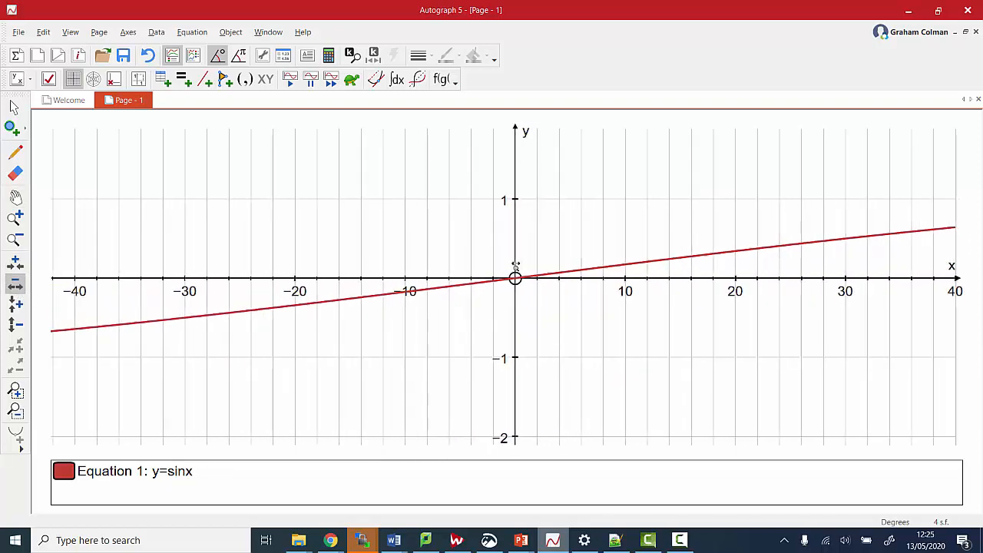
left_click(515, 266)
left_click(516, 266)
left_click(515, 266)
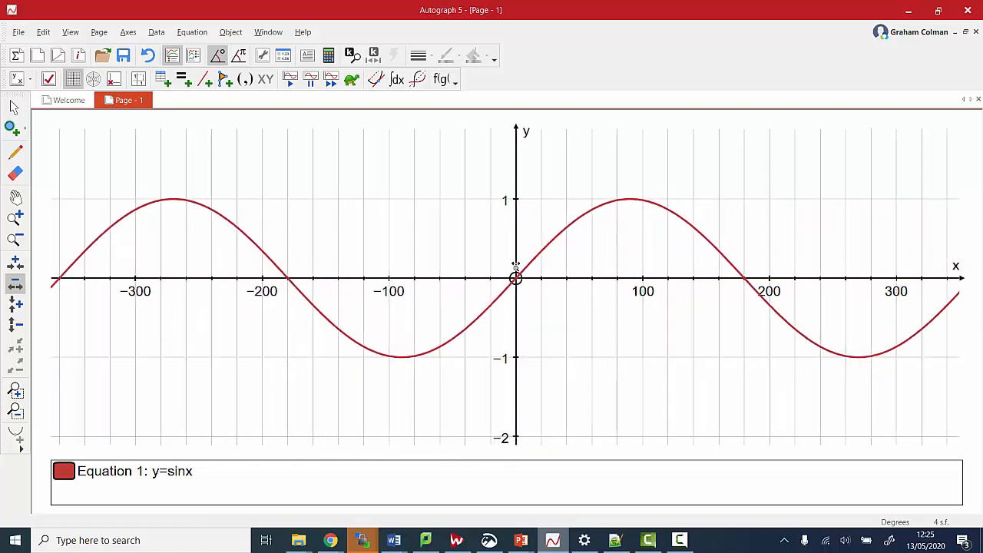
left_click(516, 265)
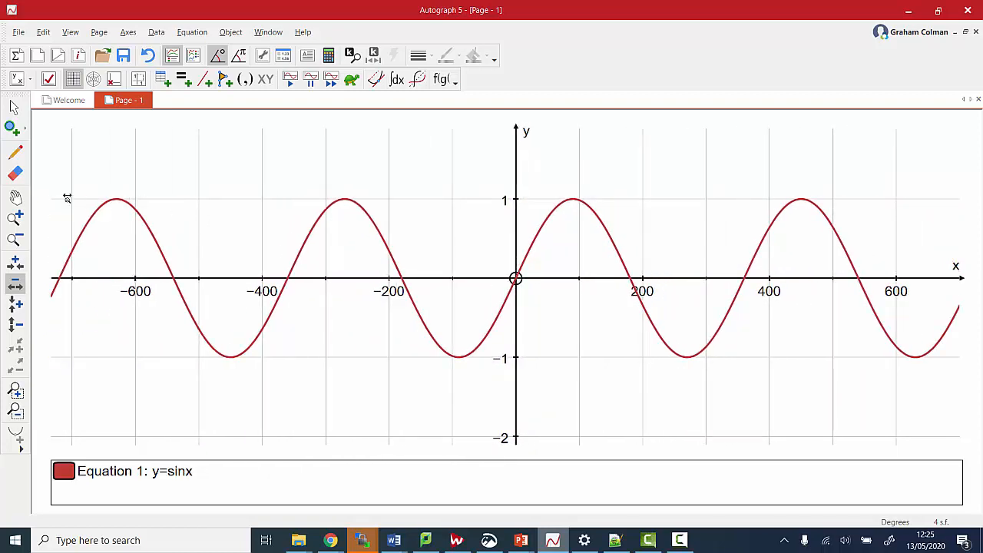
left_click(16, 198)
left_click_drag(343, 229, 149, 246)
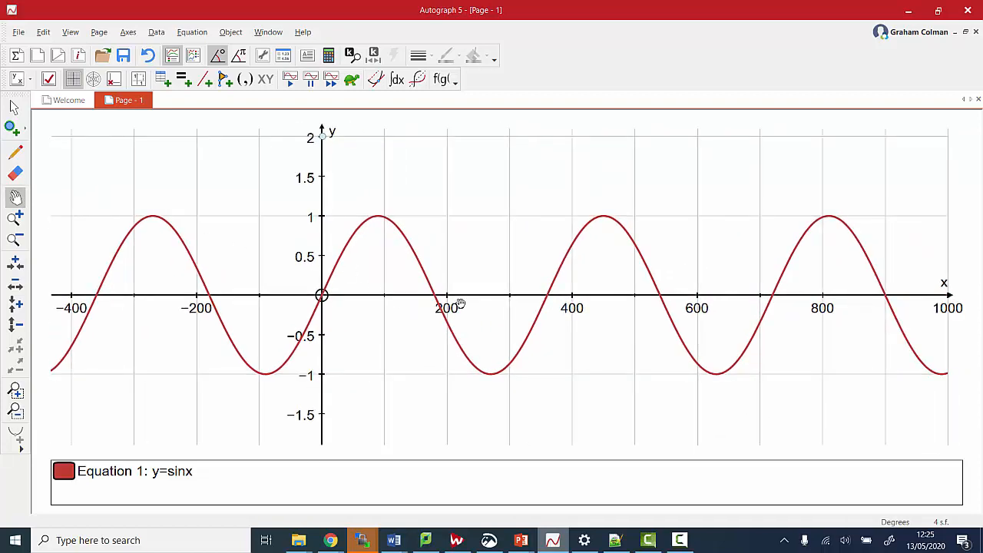
Step: Switch off automatic x-axis spacing in the axes settings and set both its number and pip spacing to 90
left_click(129, 33)
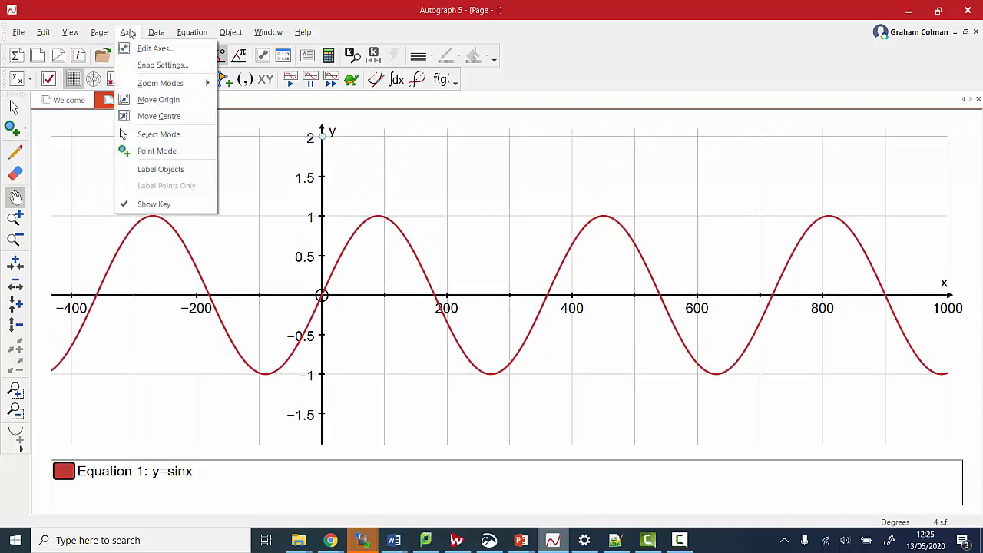
left_click(150, 49)
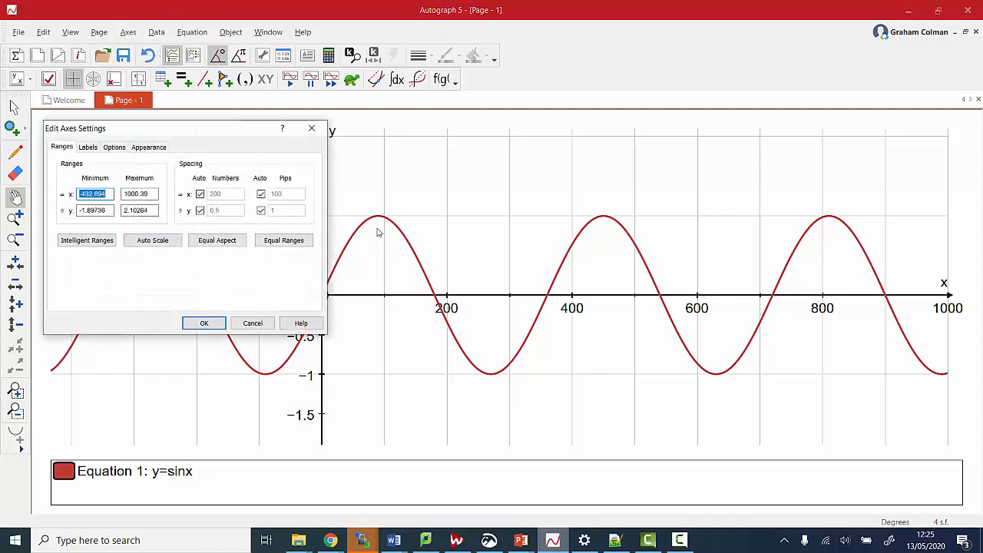
left_click(261, 194)
double_click(225, 194)
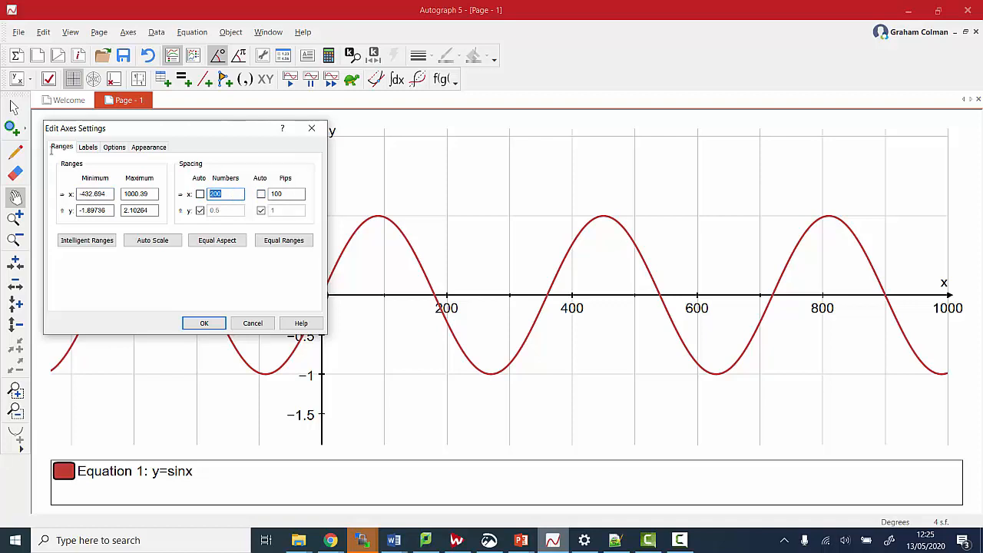
type("180")
key("ctrl+a")
type("90")
left_click(285, 194)
key("BackSpace")
key("BackSpace")
key("BackSpace")
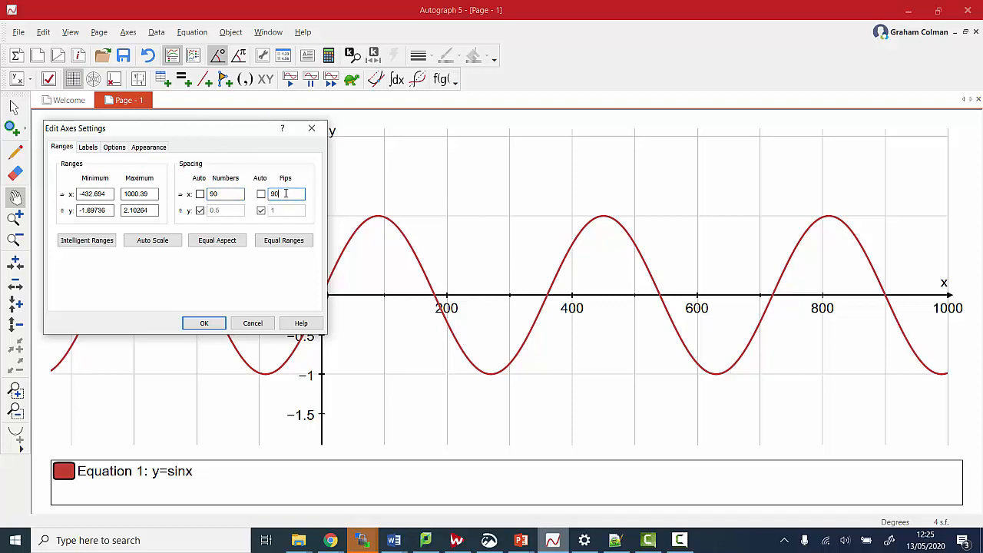
Step: Set the y-axis pip spacing to 0.5 instead of automatic and apply the axes settings
left_click(261, 211)
type("0.5")
key("Left")
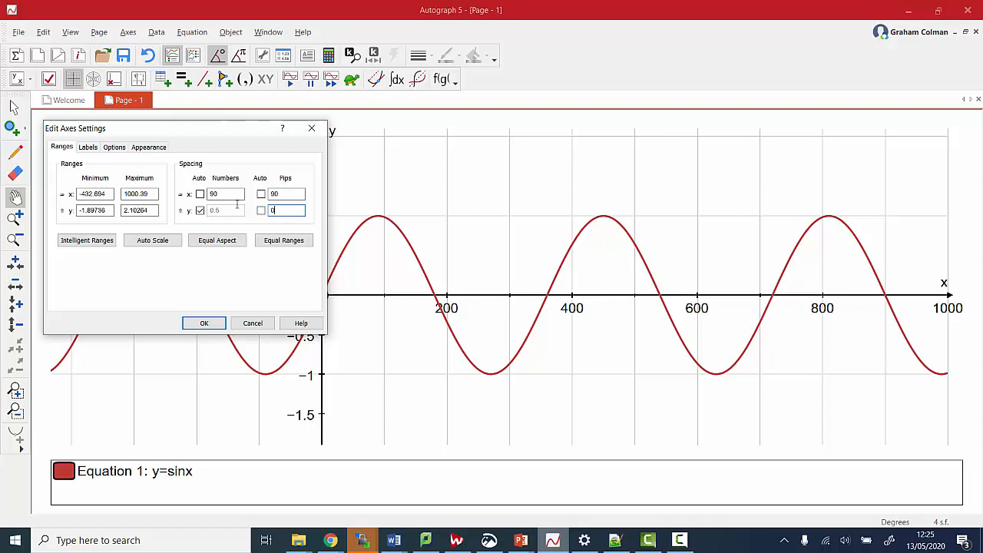
type(".5")
left_click(206, 324)
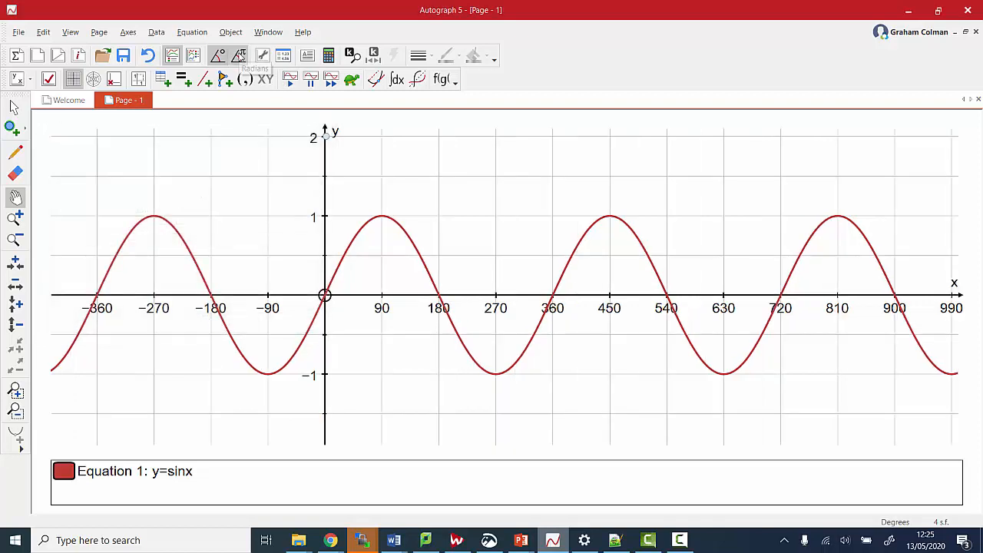
Step: Switch the angle unit to radians and give the axes an equal aspect, with more of the positive x-axis in view
left_click(238, 55)
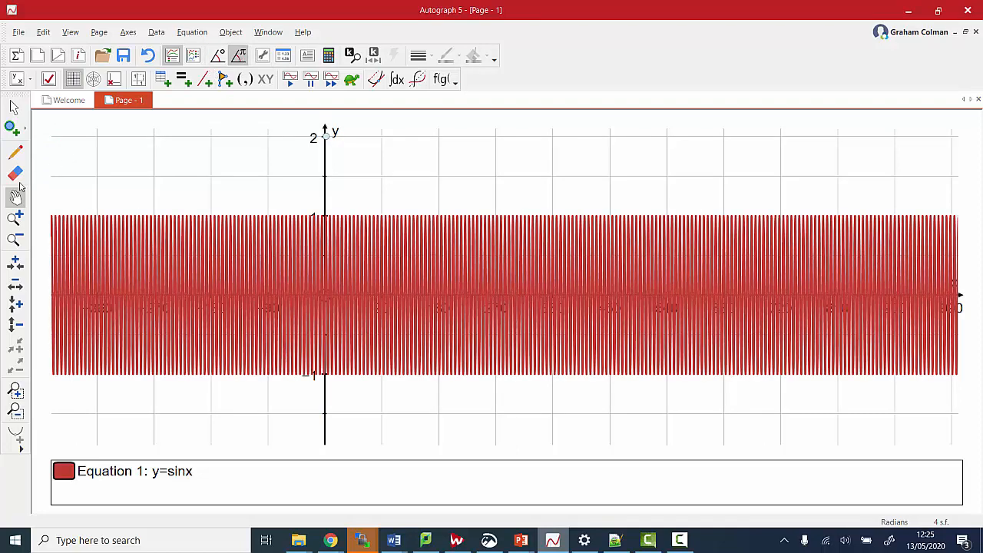
left_click(138, 79)
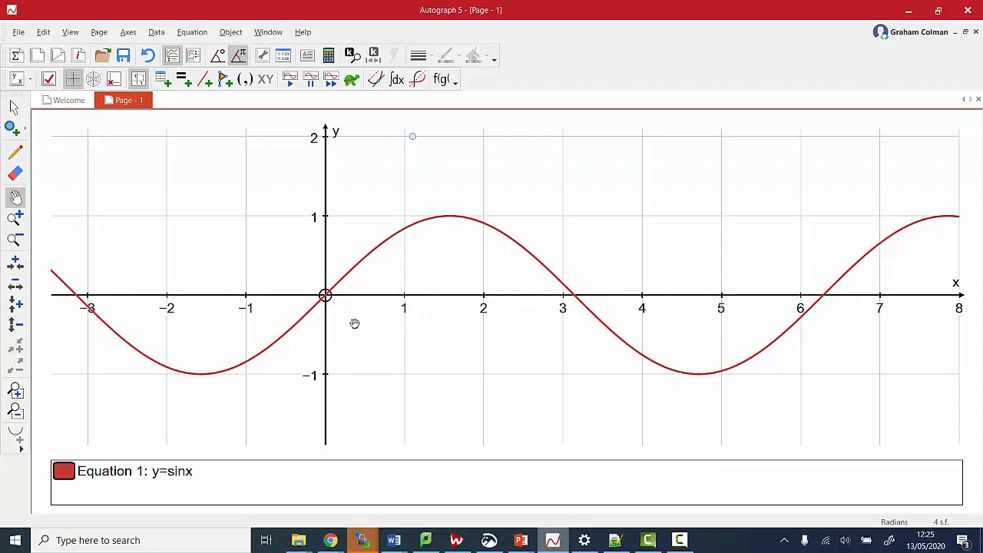
left_click(15, 198)
left_click_drag(298, 202, 182, 202)
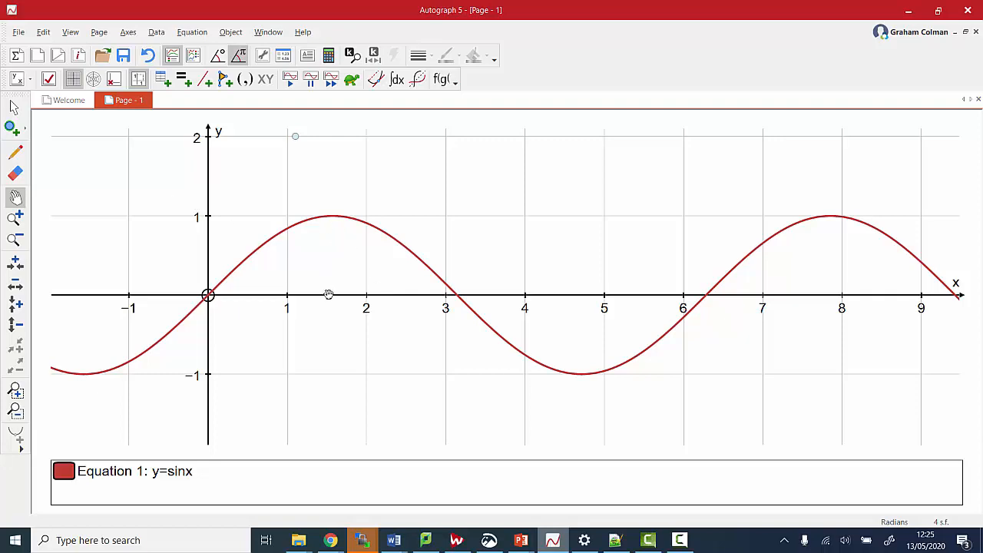
Step: Apply the intelligent axis ranges of −π/2 to 2π for x and −2 to 2 for y
left_click(128, 31)
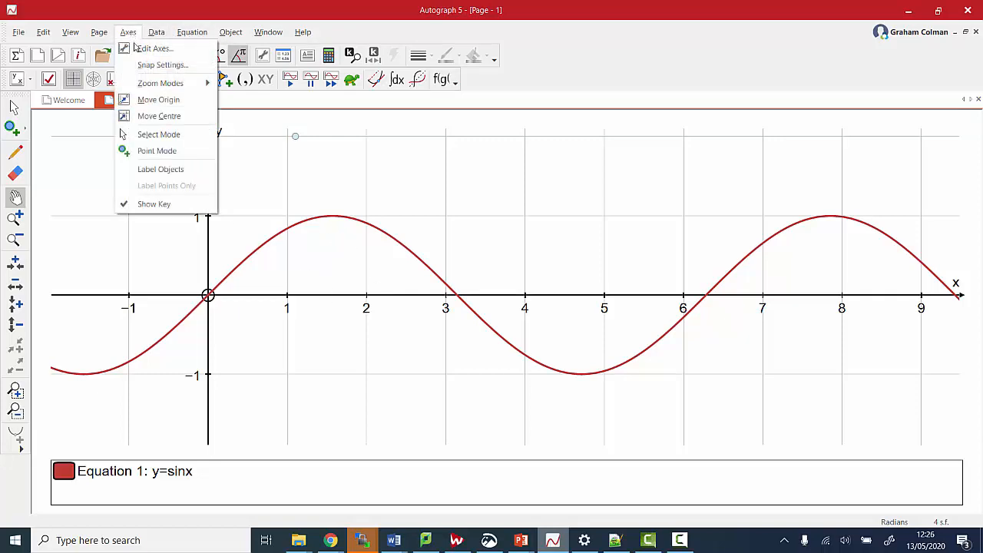
left_click(153, 48)
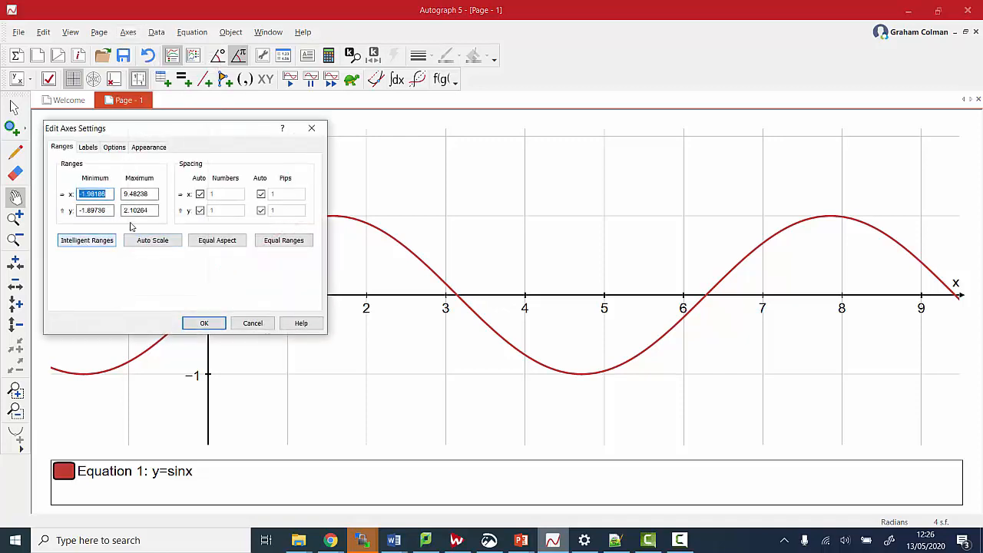
left_click(96, 243)
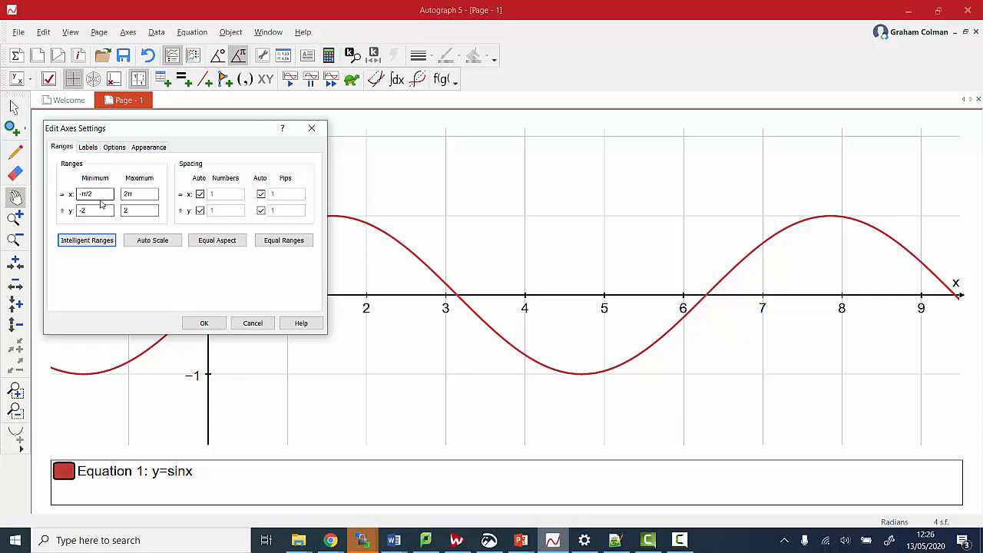
left_click(209, 323)
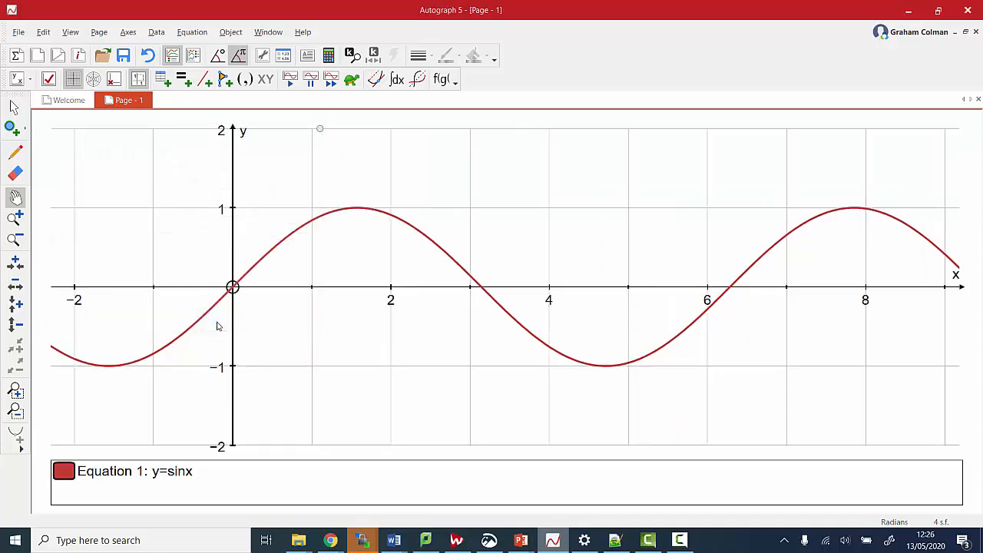
Step: Set the x-axis number and pip spacing to π/2 manually, reapplying the intelligent ranges for both axes
left_click(127, 35)
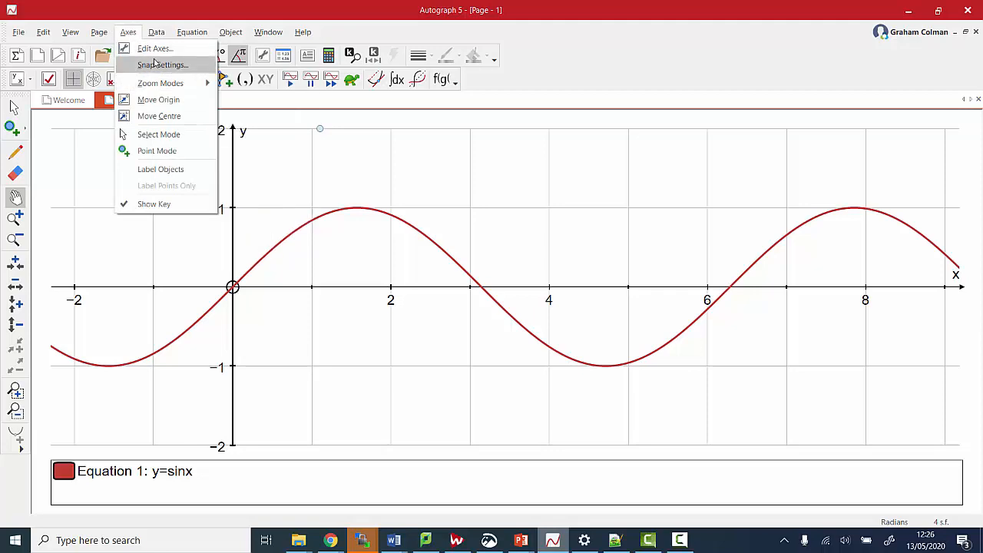
left_click(154, 52)
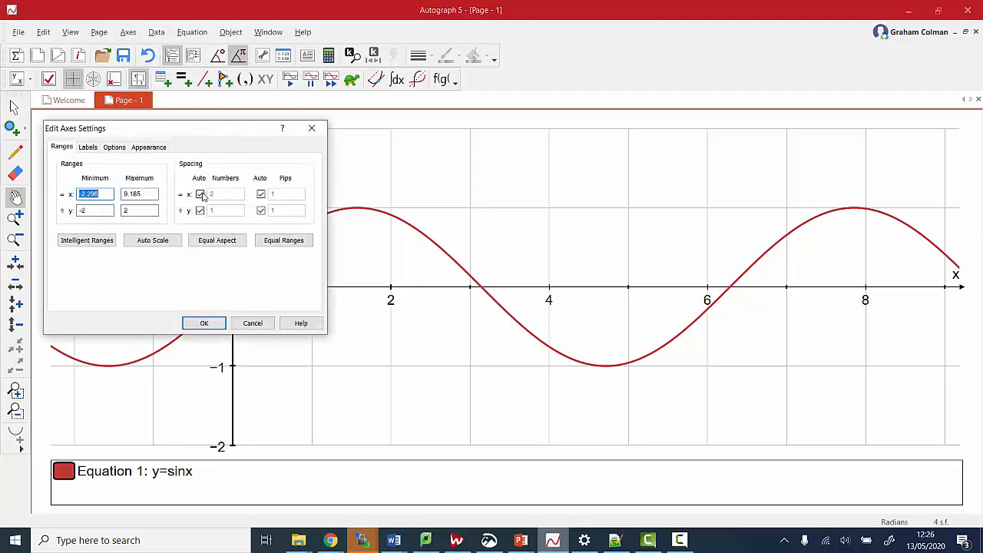
left_click(201, 194)
double_click(209, 197)
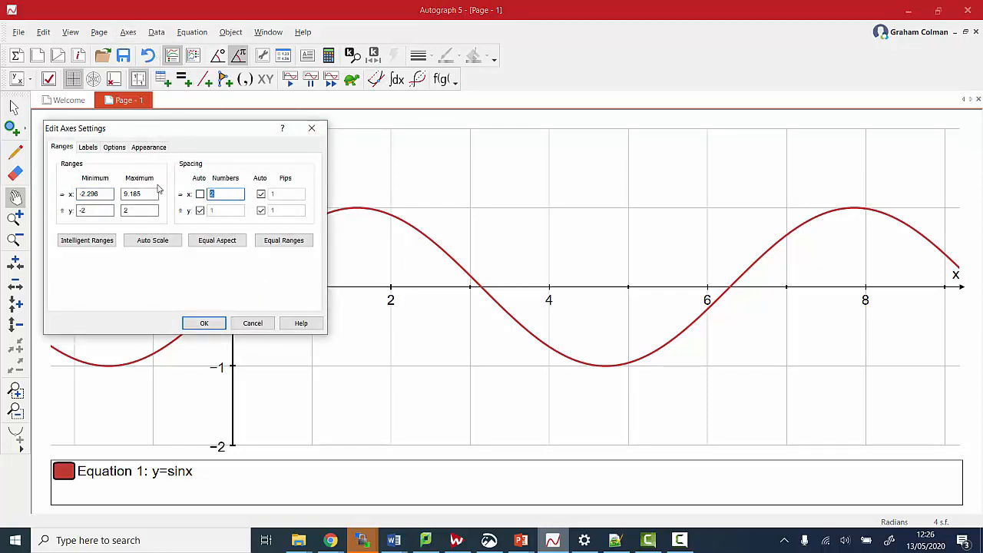
left_click(261, 195)
double_click(286, 197)
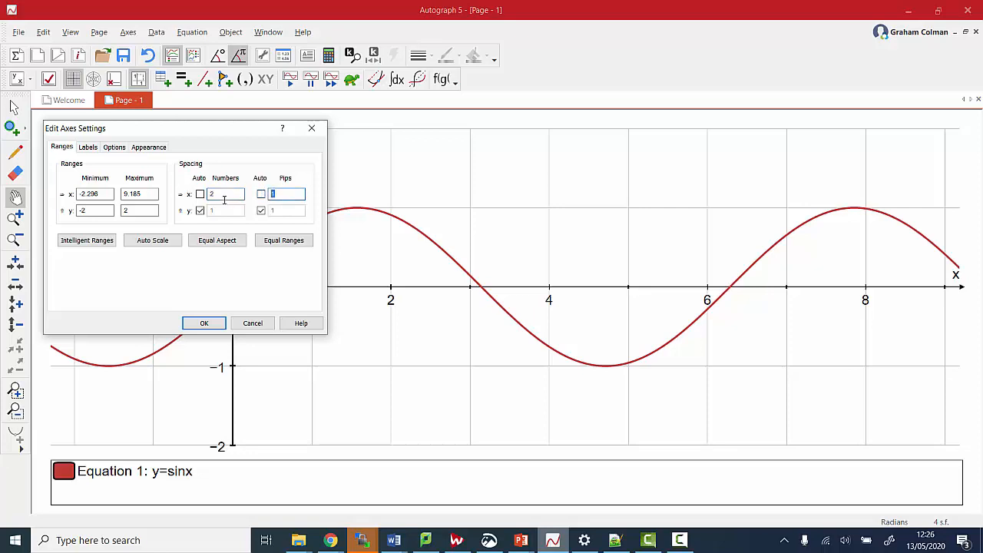
left_click(75, 243)
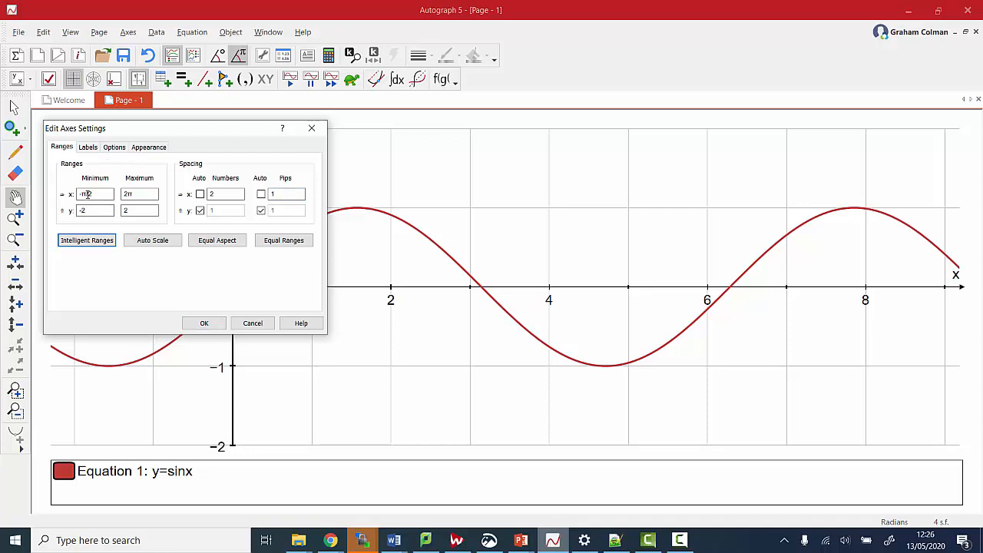
double_click(226, 195)
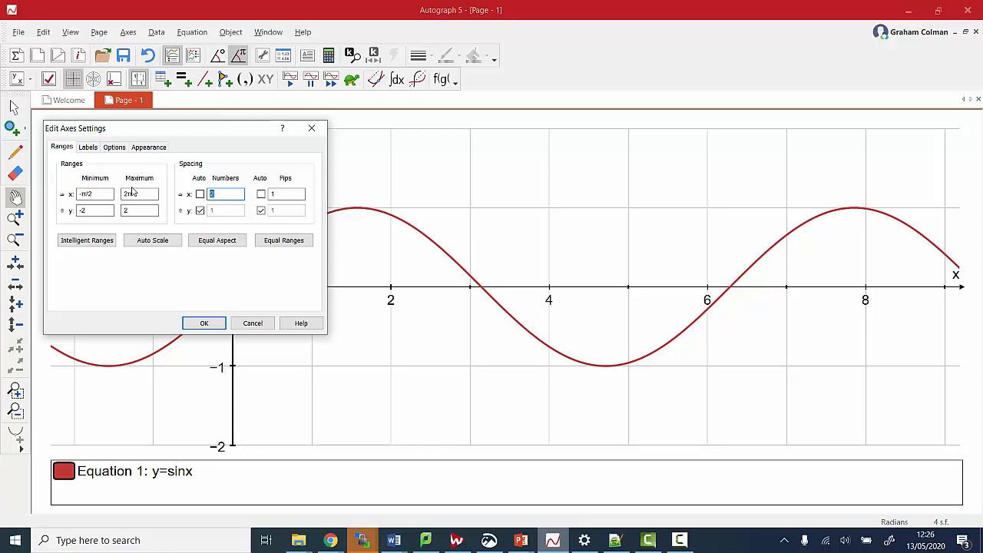
type("π/")
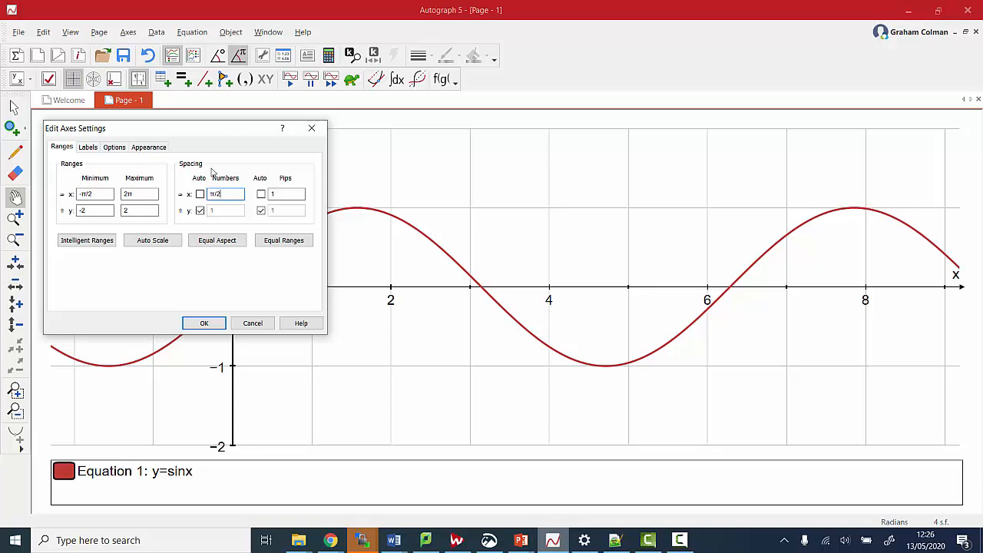
double_click(273, 194)
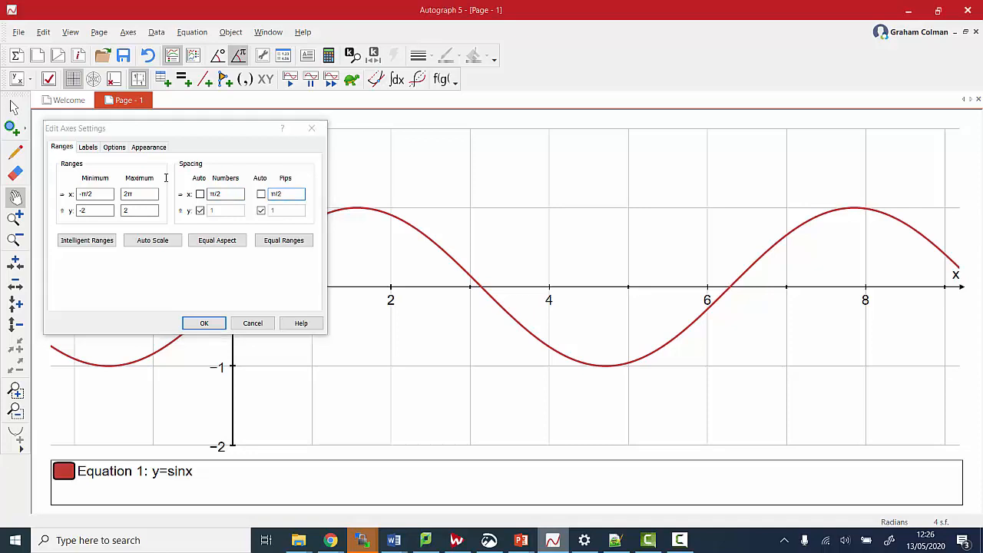
key("Return")
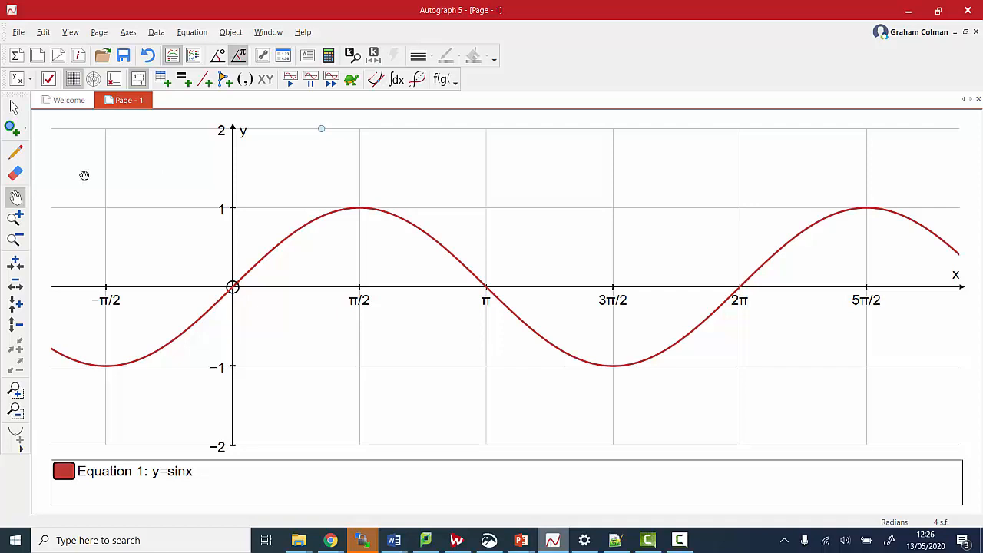
Step: Select the y=sinx curve and look through the operations available for it, including those for creating objects
left_click(15, 106)
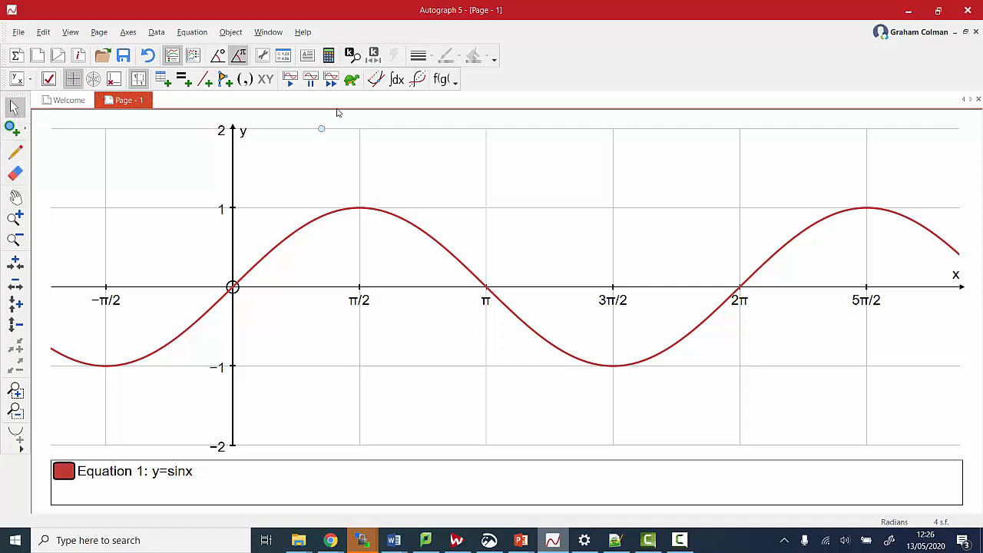
left_click(309, 222)
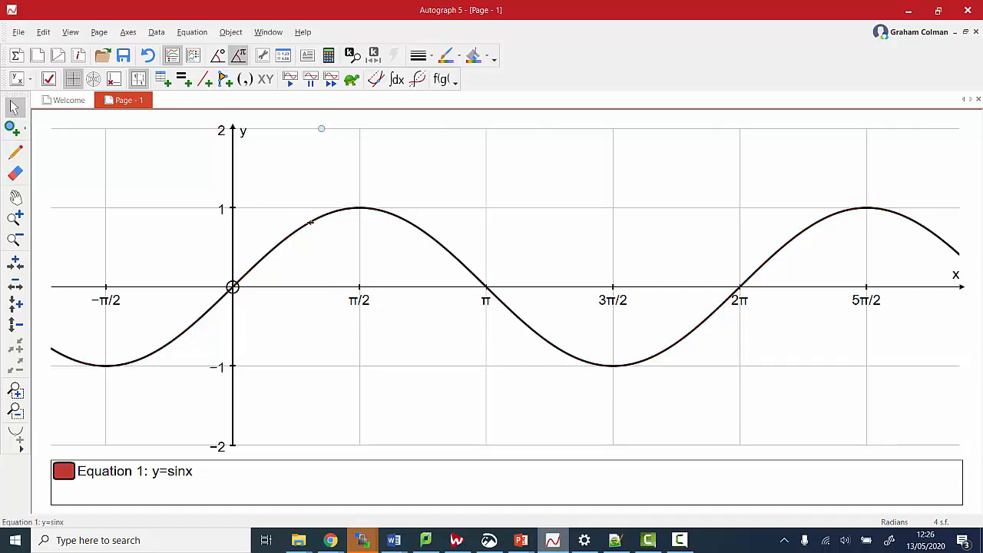
right_click(310, 222)
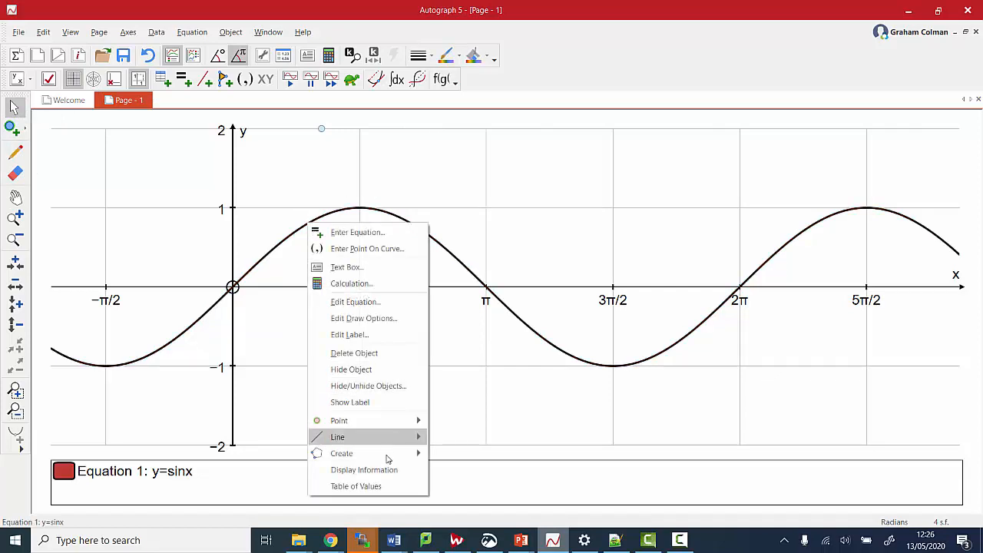
mouse_move(387, 460)
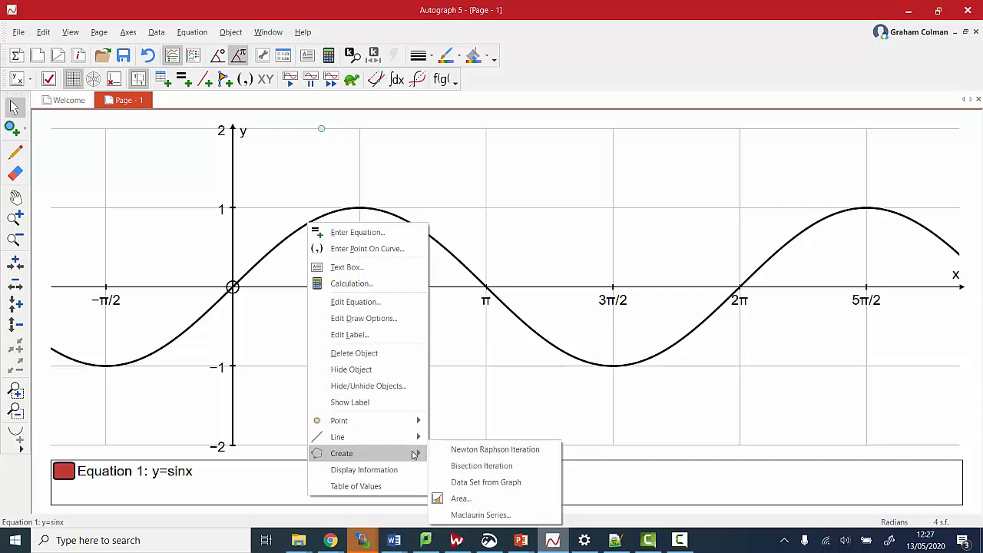
mouse_move(351, 424)
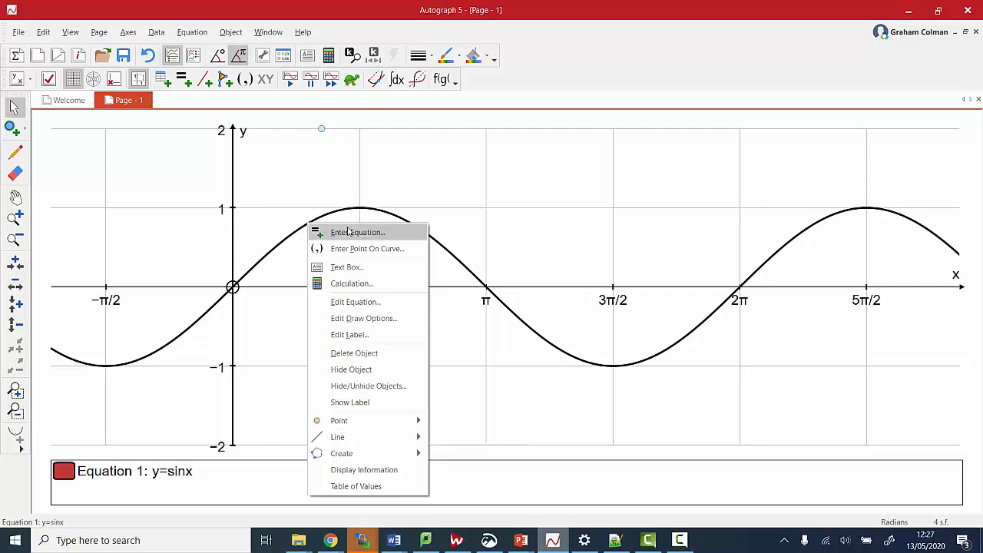
Step: Turn on slow plotting for the page and raise the slow plot speed slightly
left_click(245, 239)
left_click(286, 239)
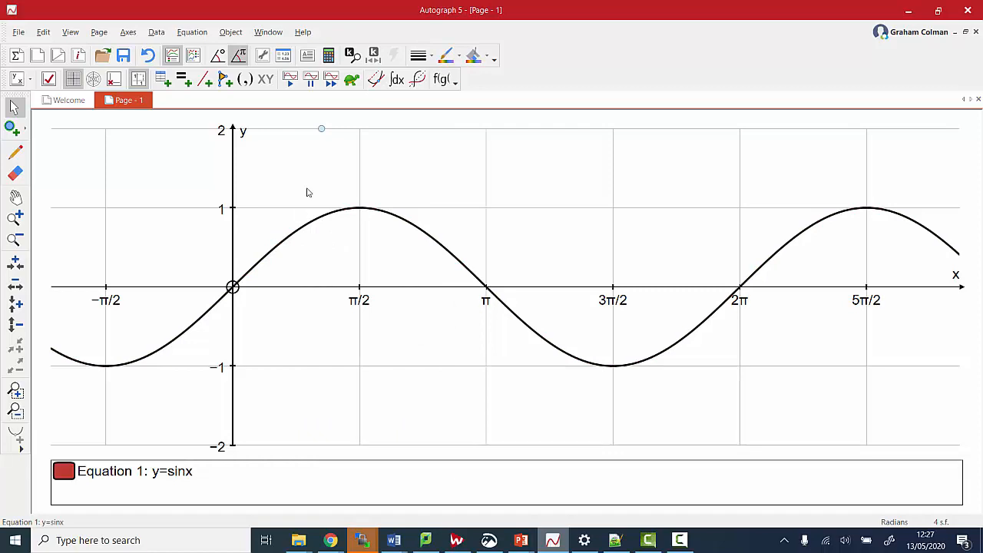
left_click(351, 81)
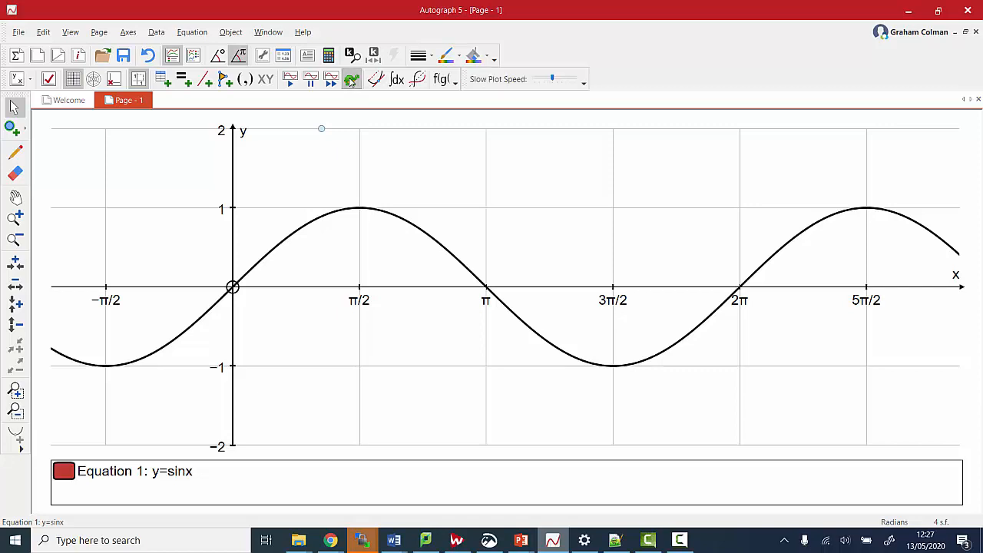
left_click_drag(554, 78, 564, 79)
Step: Plot the gradient function of the y=sinx curve with the slow plot, resuming it whenever it pauses
left_click(280, 211)
left_click(296, 232)
left_click(376, 79)
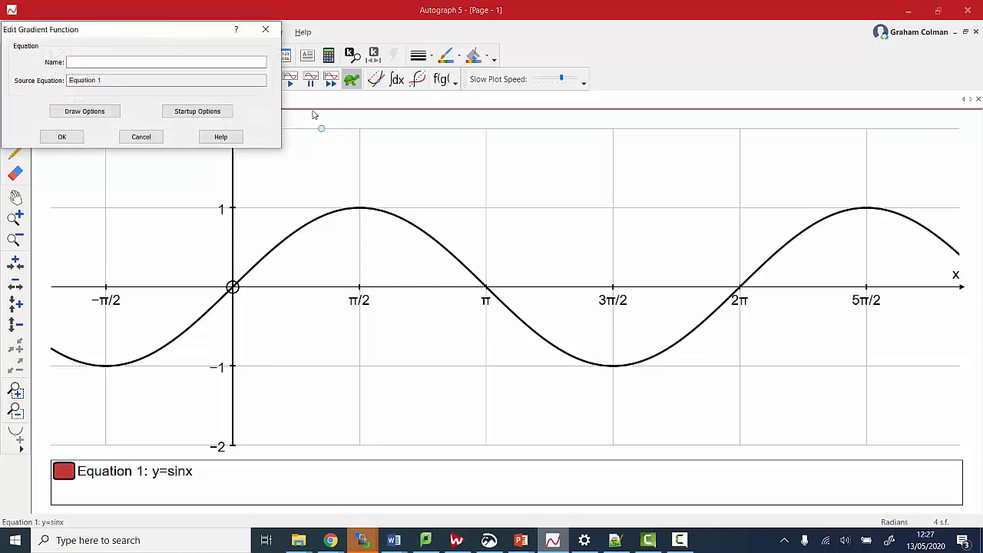
left_click(73, 140)
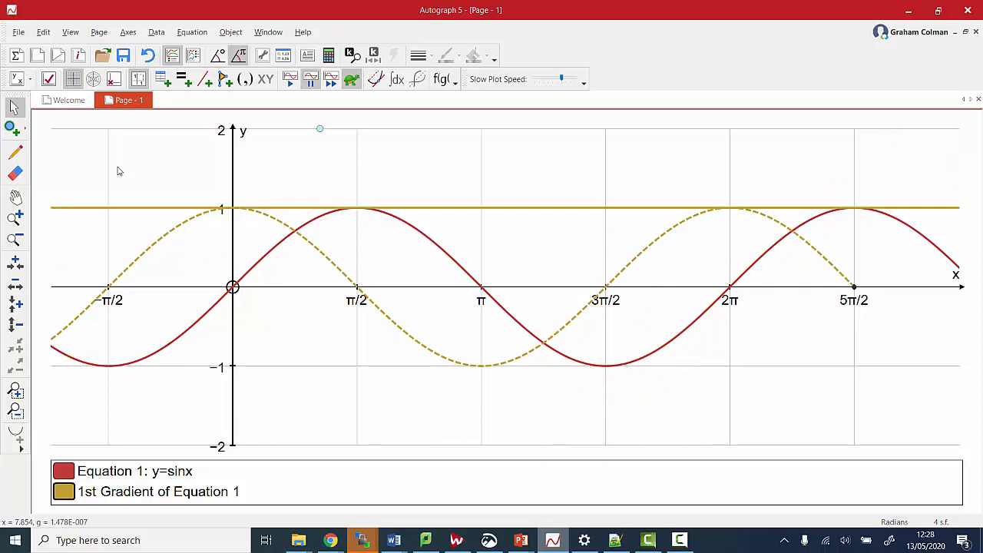
key("space")
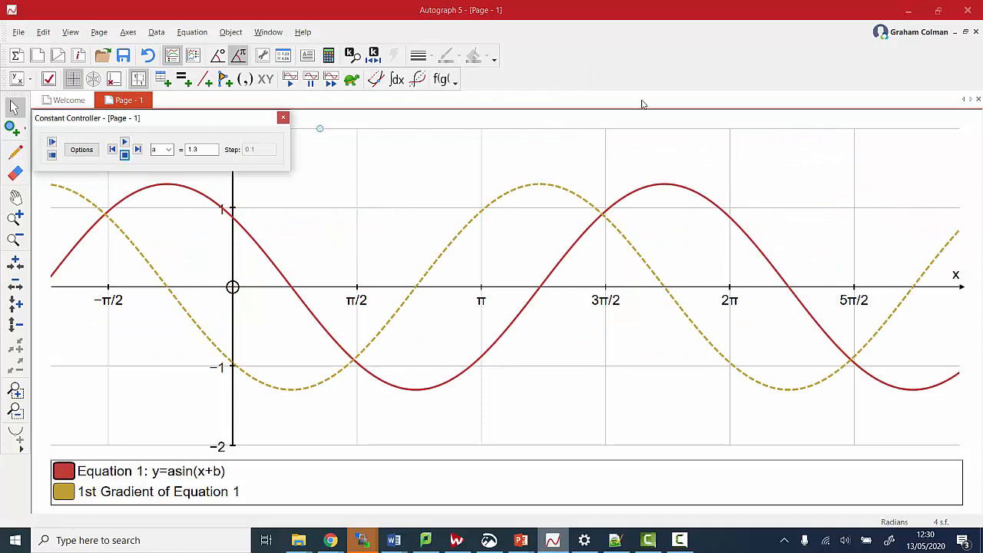
Step: Close the current page without saving its changes and start a new 2D graph page
left_click(979, 101)
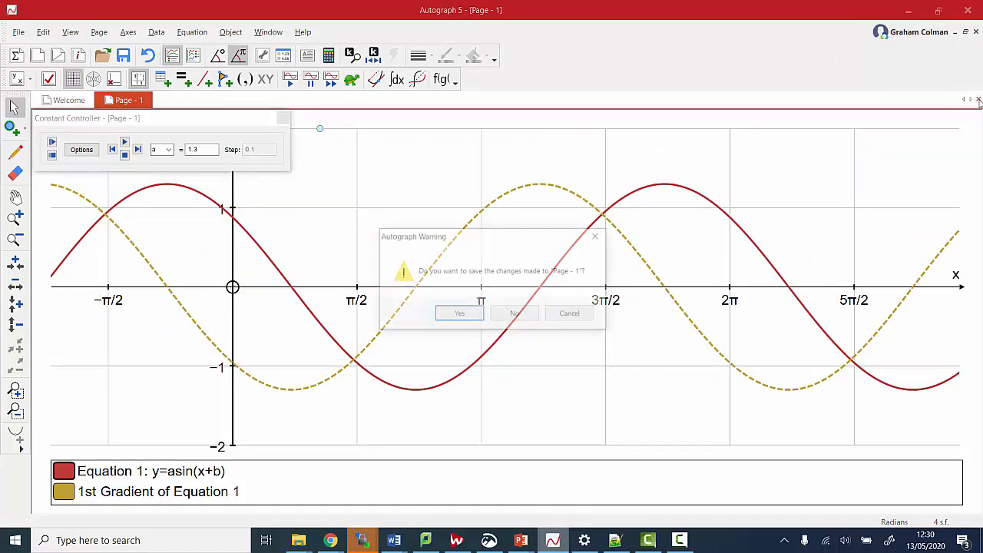
left_click(531, 312)
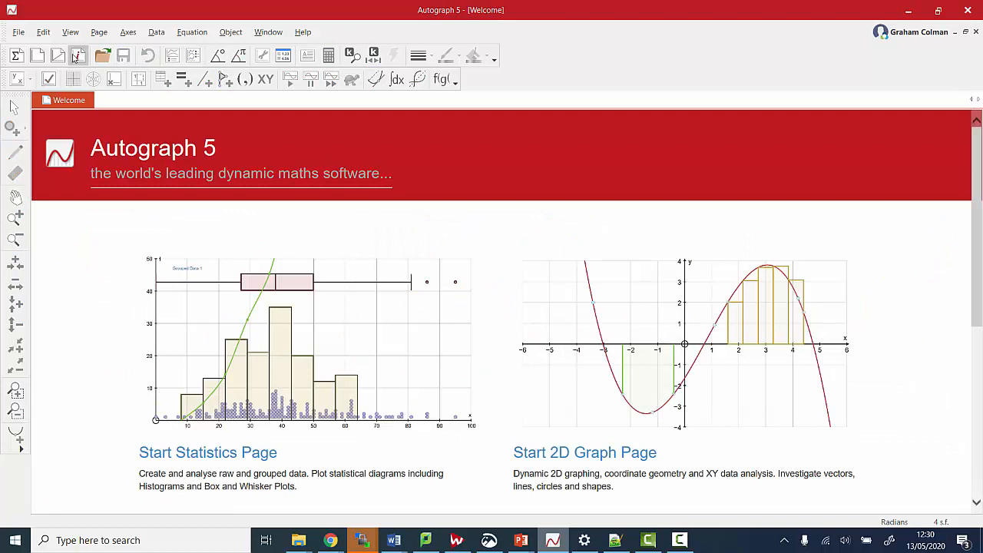
left_click(17, 33)
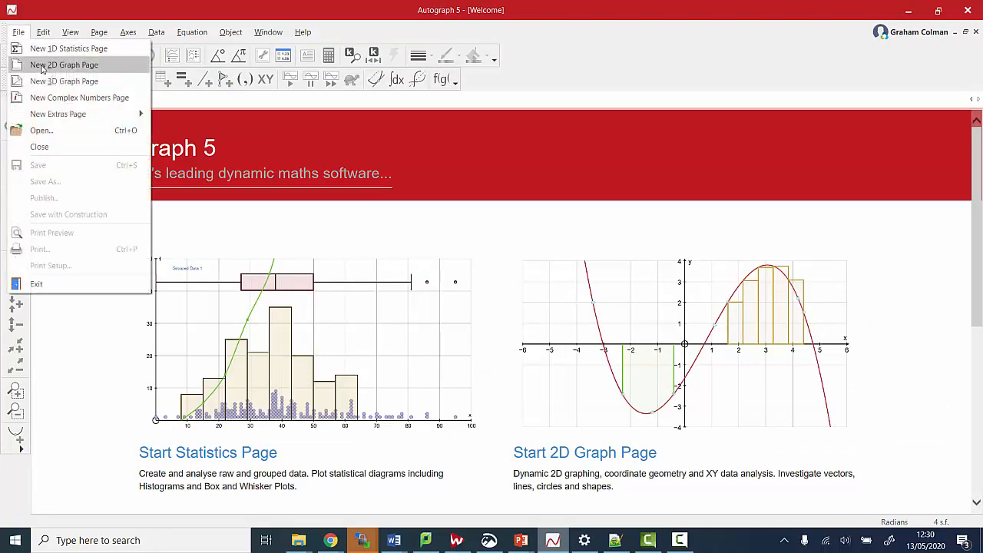
left_click(42, 67)
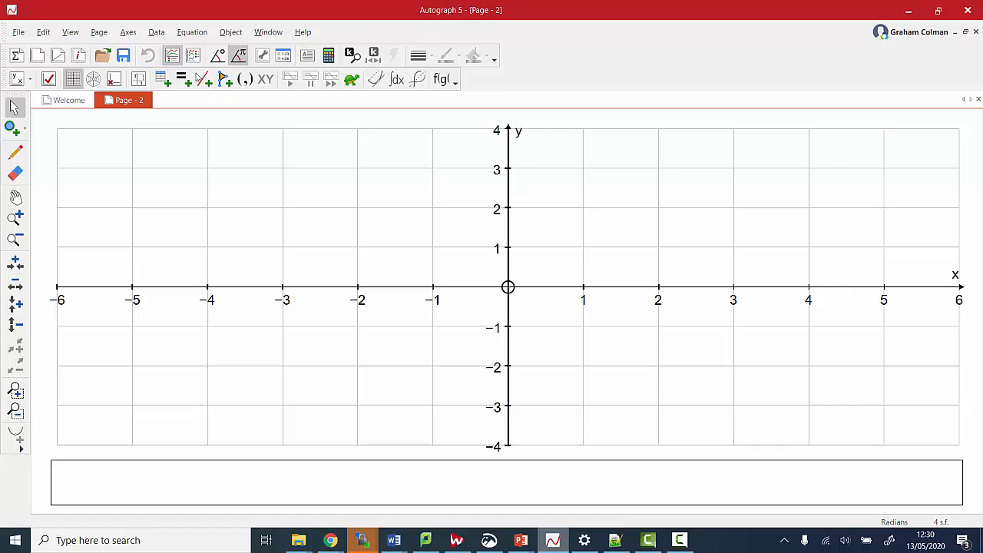
Step: Set the x-axis range from −8 to 8 and give the axes an equal aspect
left_click(131, 34)
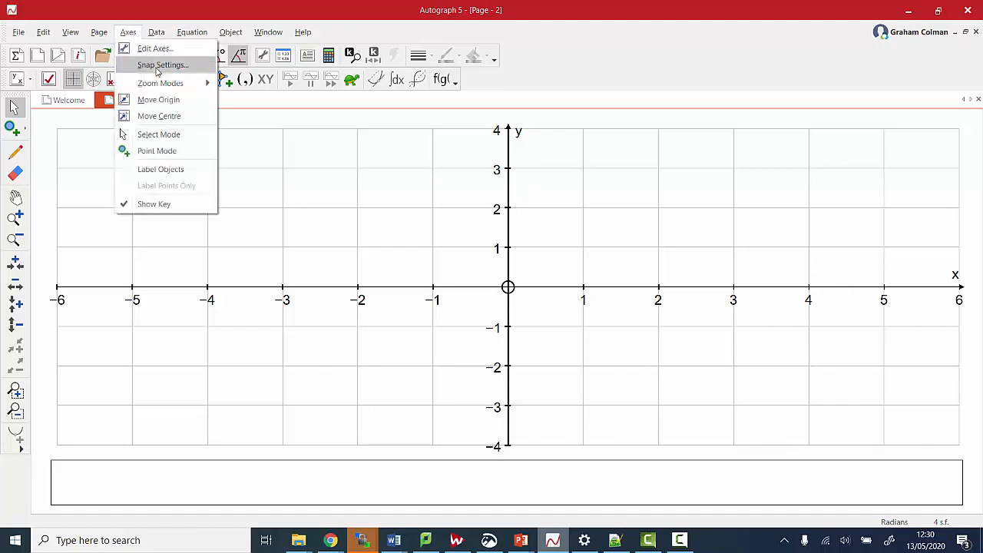
left_click(155, 48)
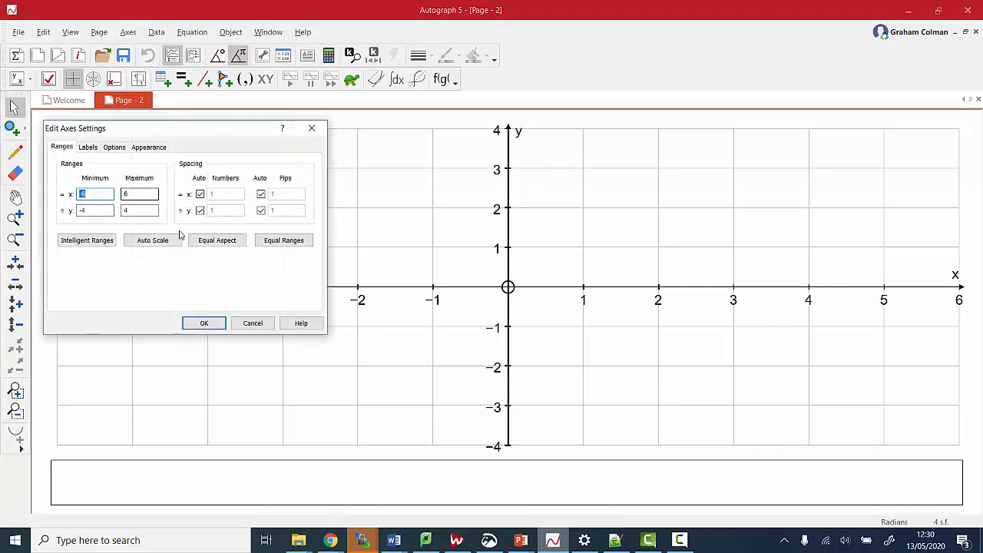
left_click(200, 195)
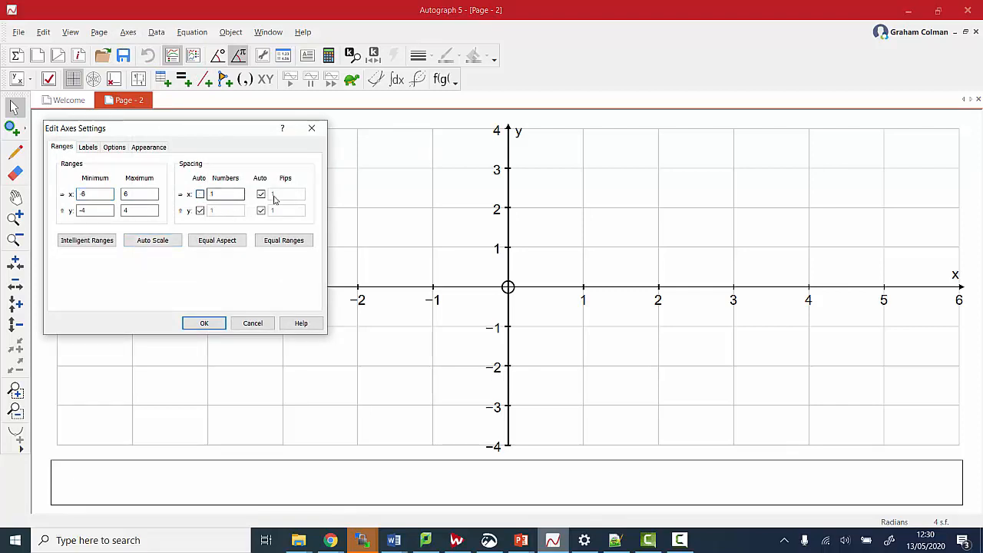
left_click(200, 194)
left_click(88, 194)
key("Tab")
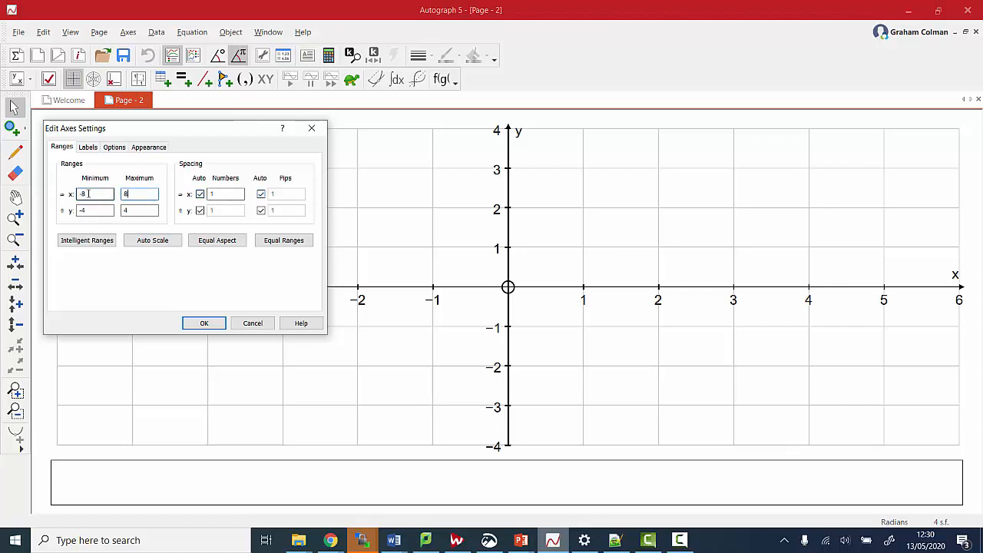
type("8")
left_click(202, 324)
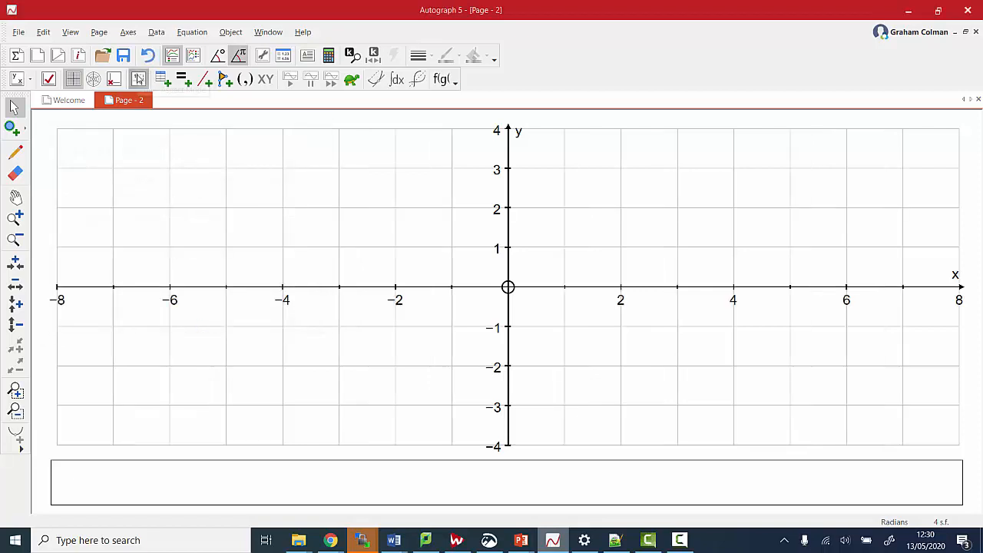
left_click(139, 78)
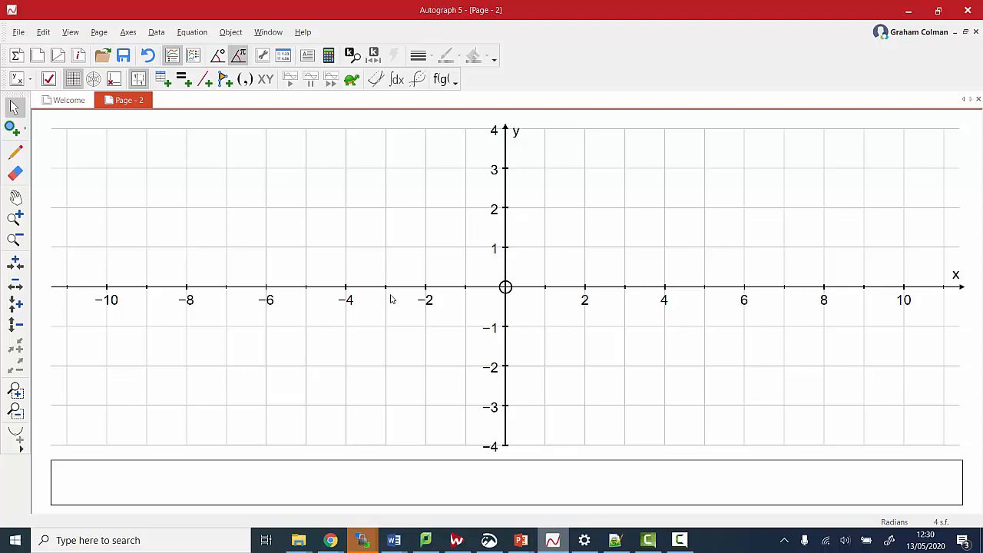
Step: Set the x-axis number spacing manually to 1, leaving the pips on automatic
left_click(135, 33)
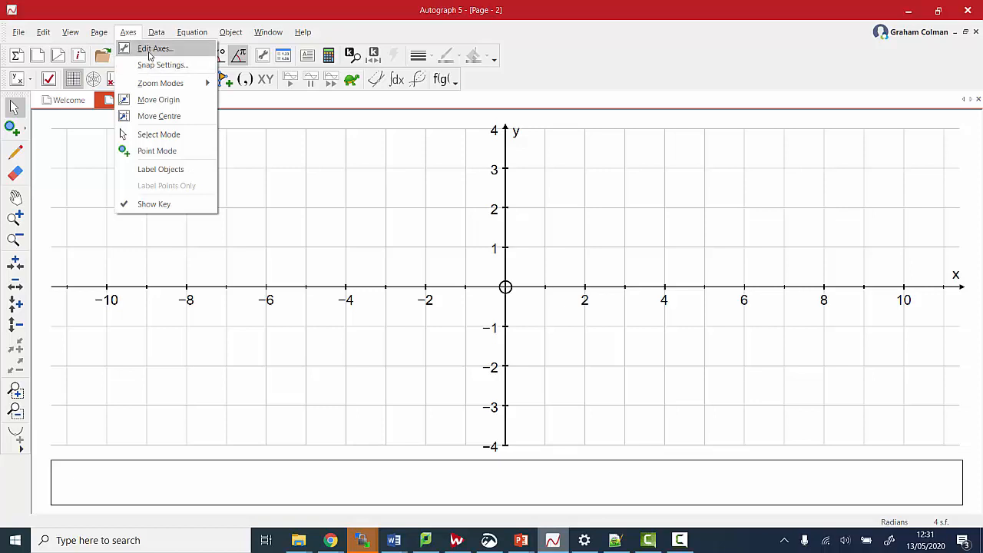
left_click(150, 49)
left_click(200, 195)
double_click(215, 194)
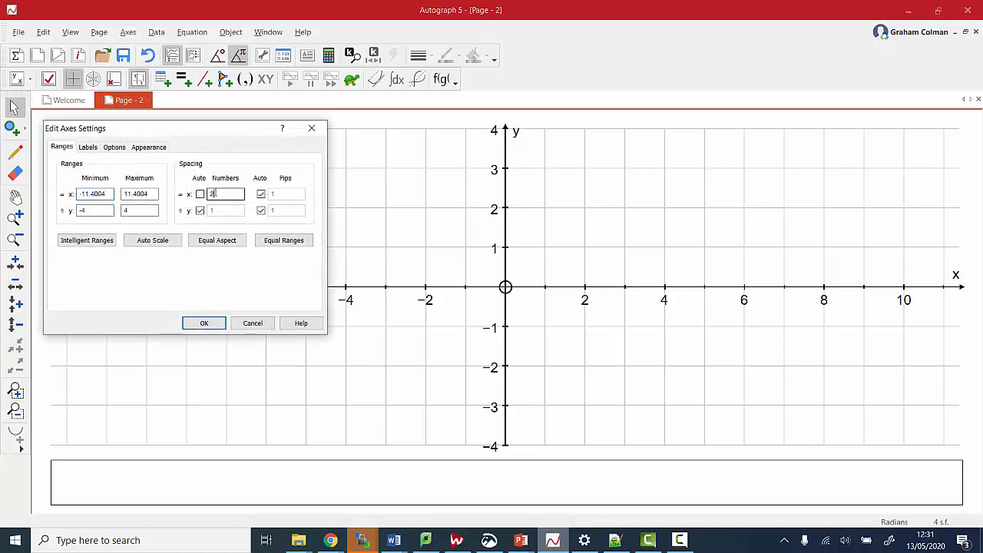
key("BackSpace")
type("1")
left_click(213, 323)
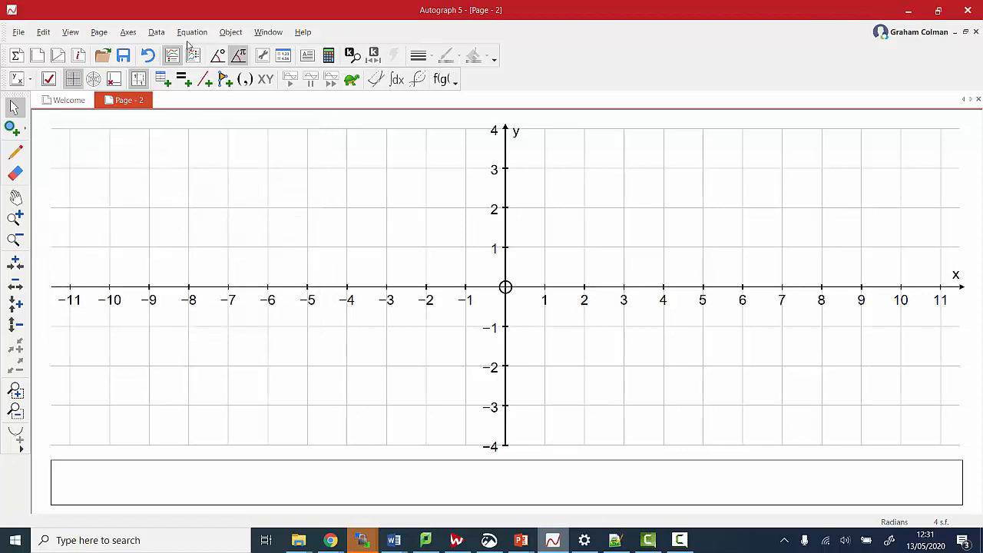
Step: Set both the x-snap and the y-snap to × 1
left_click(128, 31)
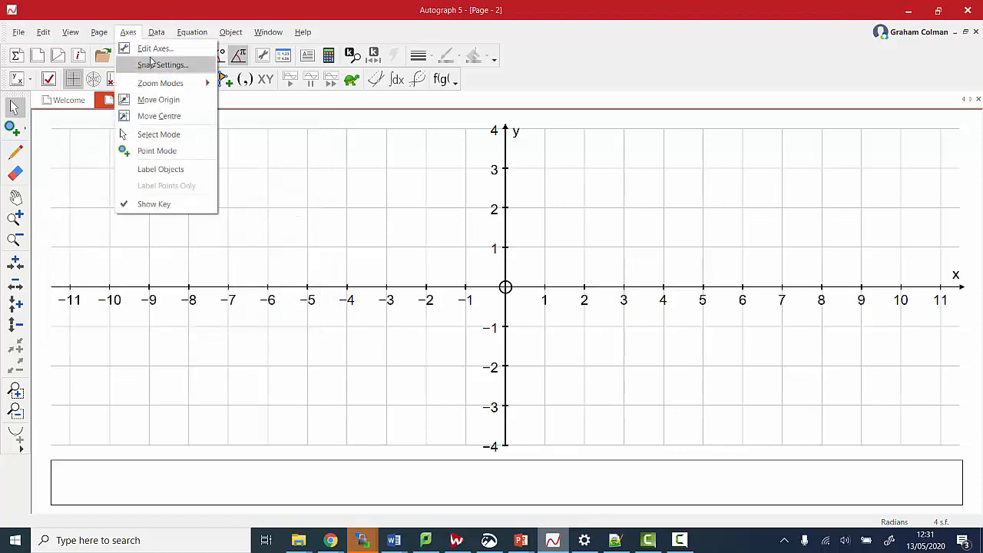
left_click(154, 66)
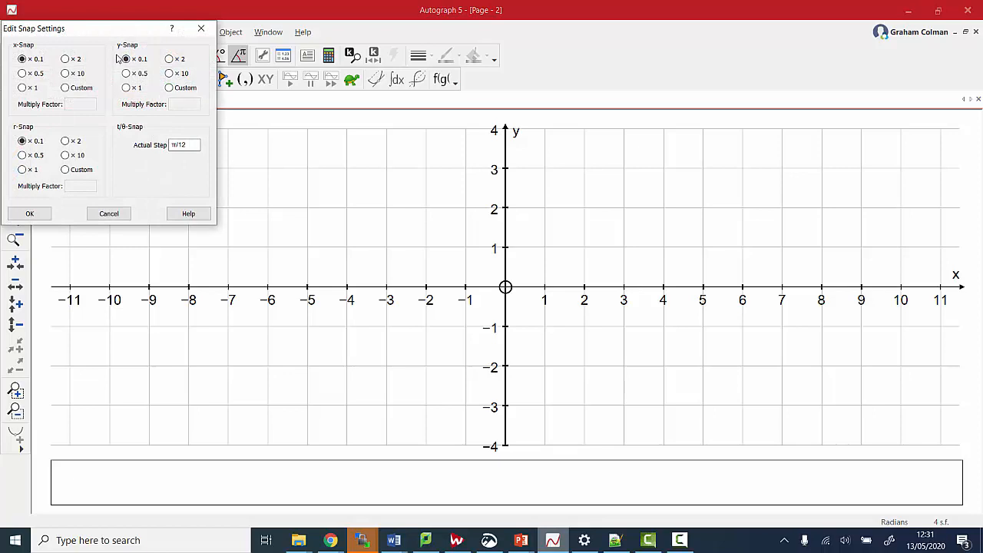
left_click(24, 89)
left_click(126, 89)
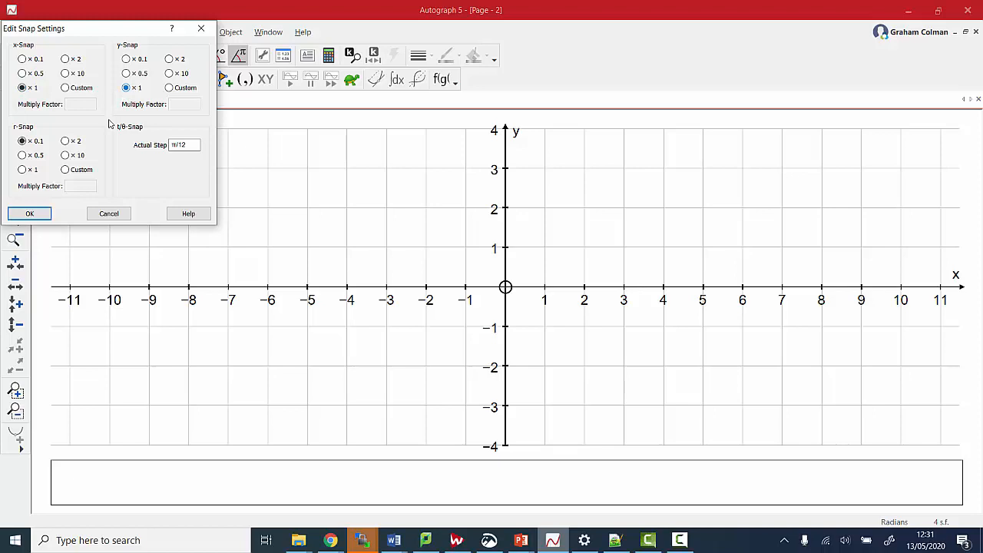
left_click(35, 213)
Step: Plot three points on the grid at (1, 1), (3, 3) and (4, 1)
left_click(11, 128)
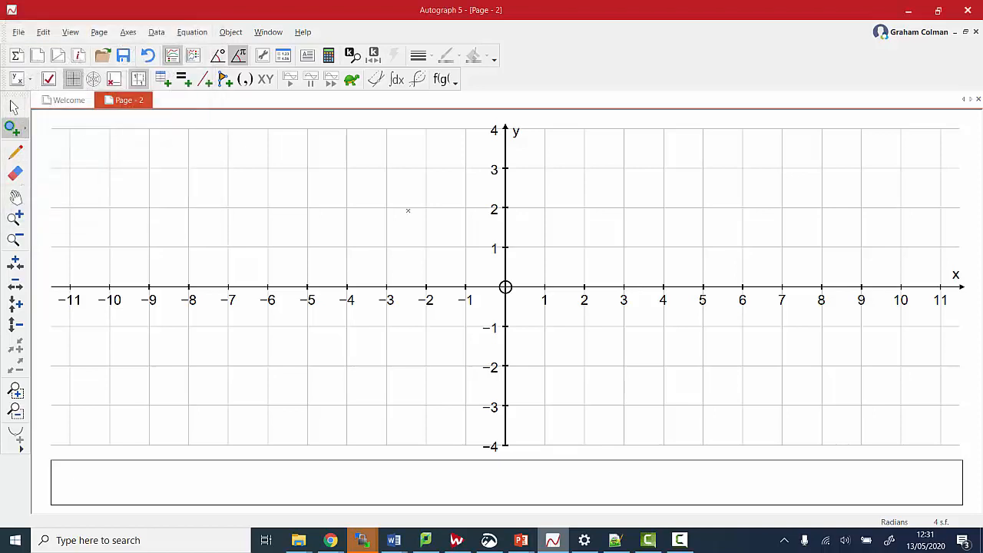
left_click(553, 239)
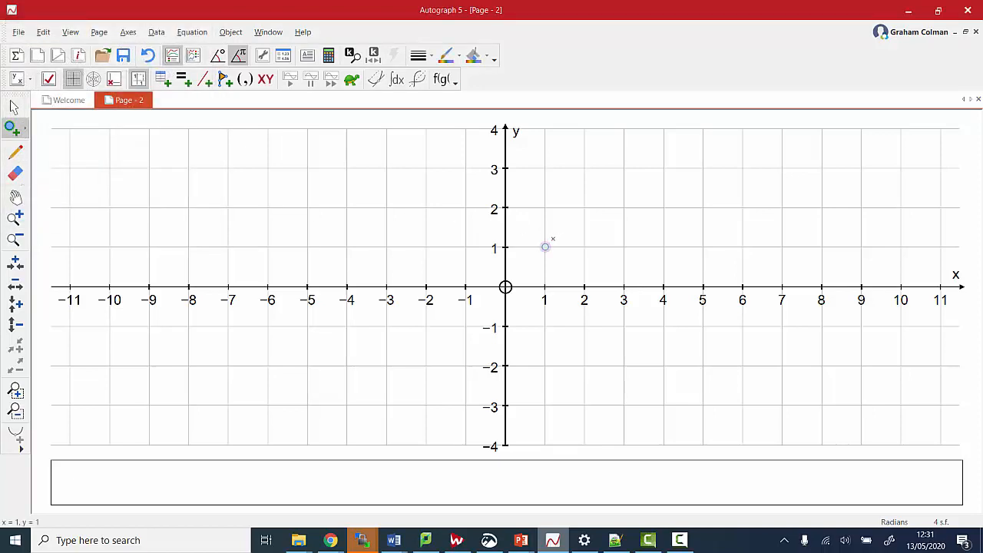
left_click(614, 176)
left_click(660, 244)
left_click(18, 32)
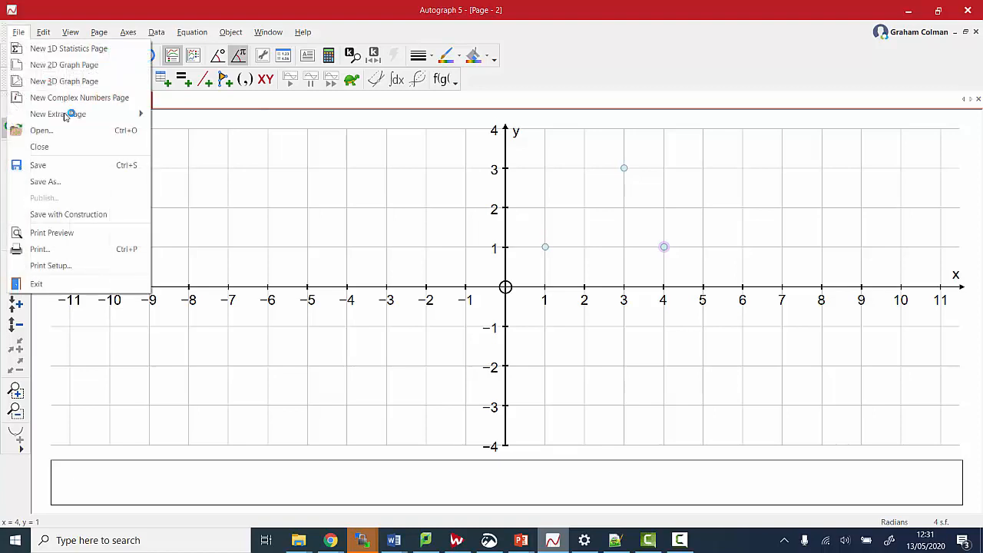
left_click(74, 182)
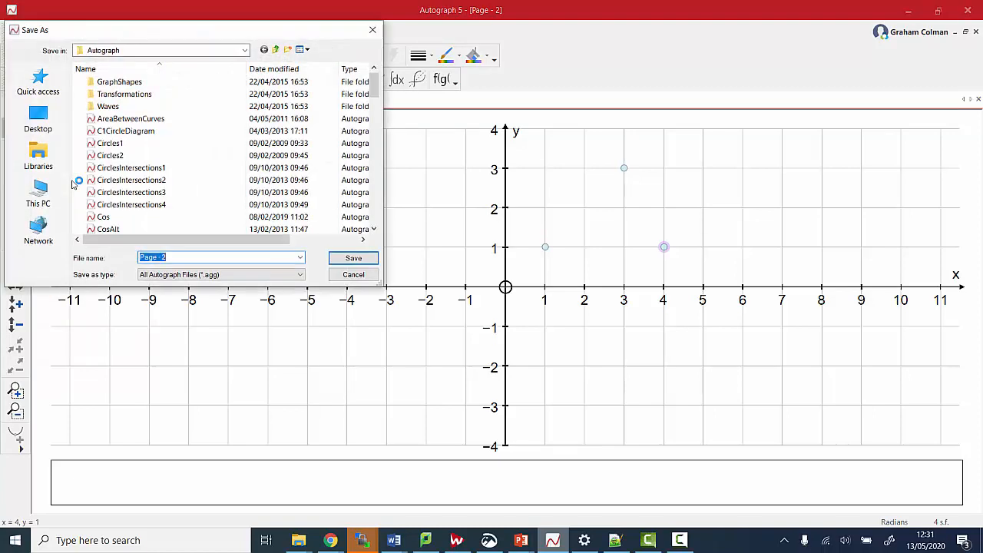
left_click(333, 278)
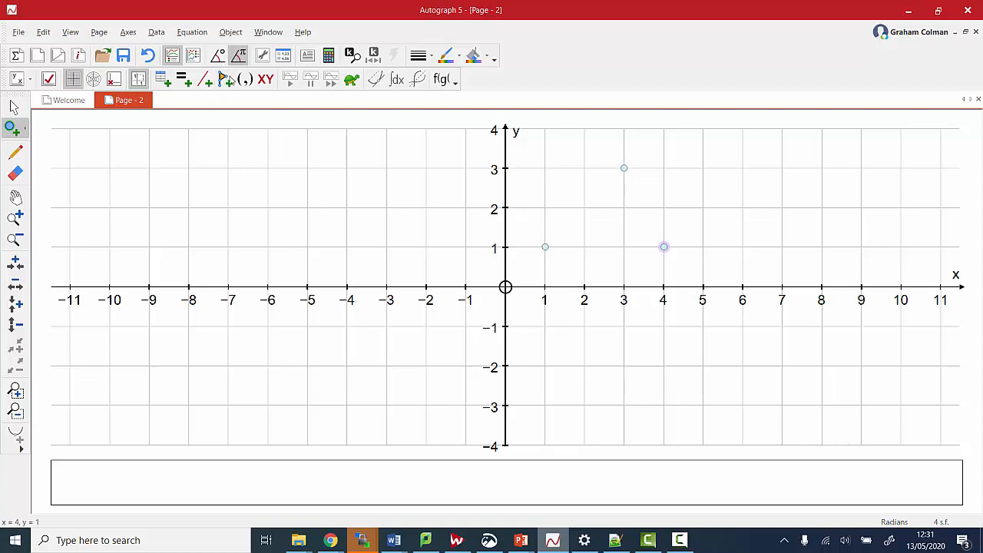
Step: Switch the angle unit to degrees and set the key to None in the axes settings after checking its text font
left_click(219, 59)
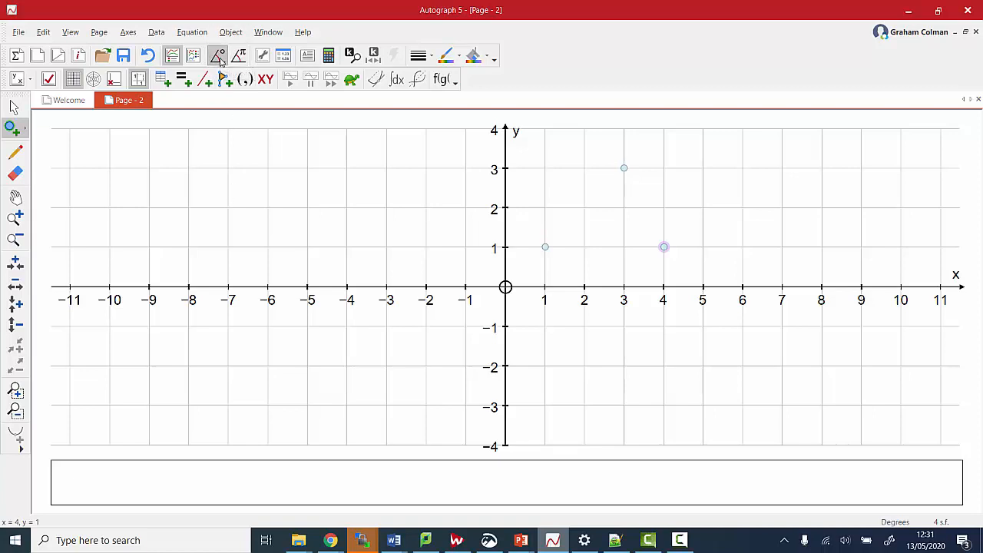
left_click(123, 33)
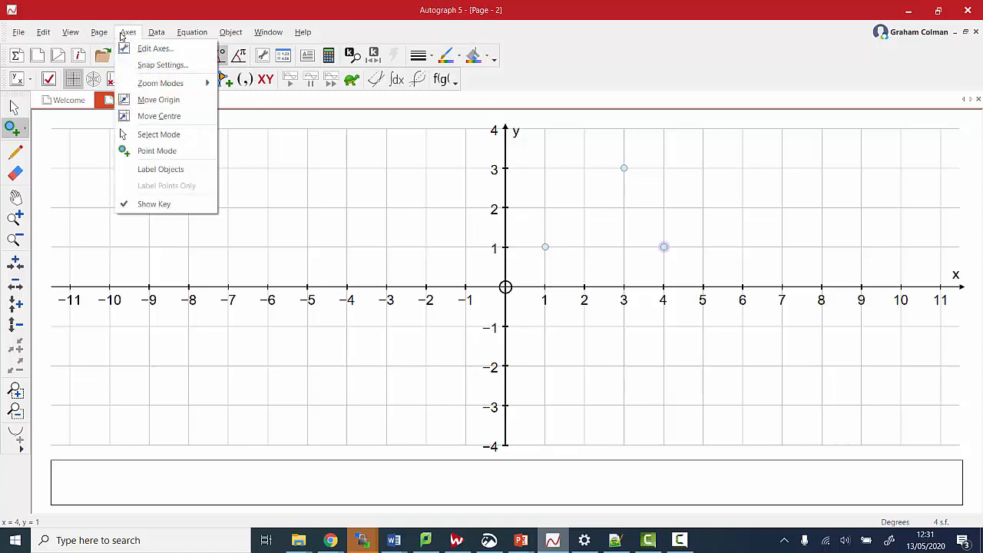
left_click(157, 49)
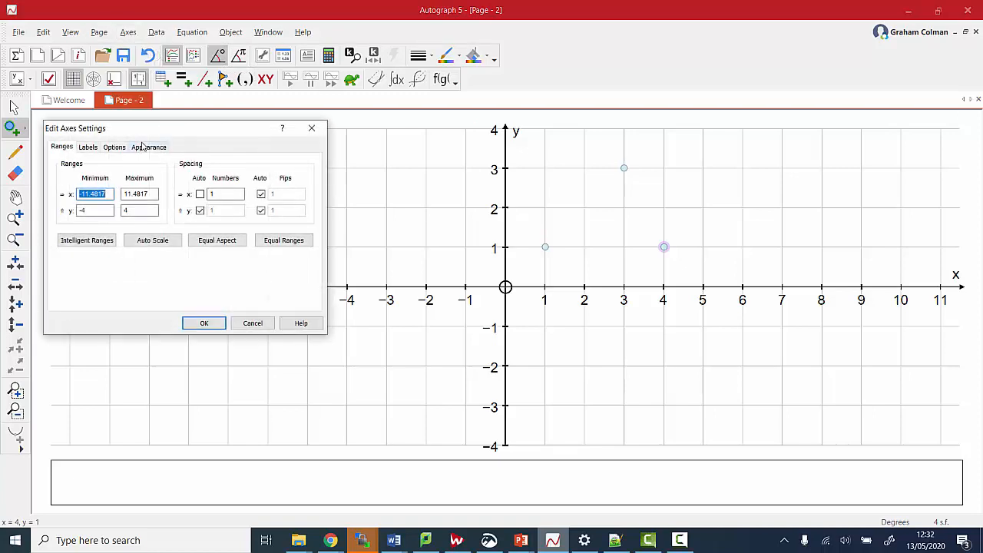
left_click(143, 148)
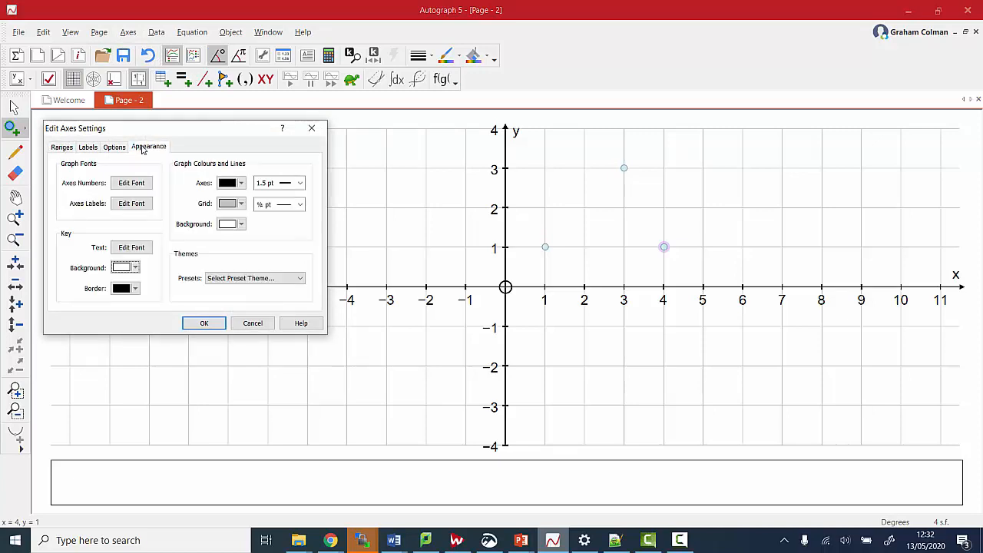
left_click(124, 252)
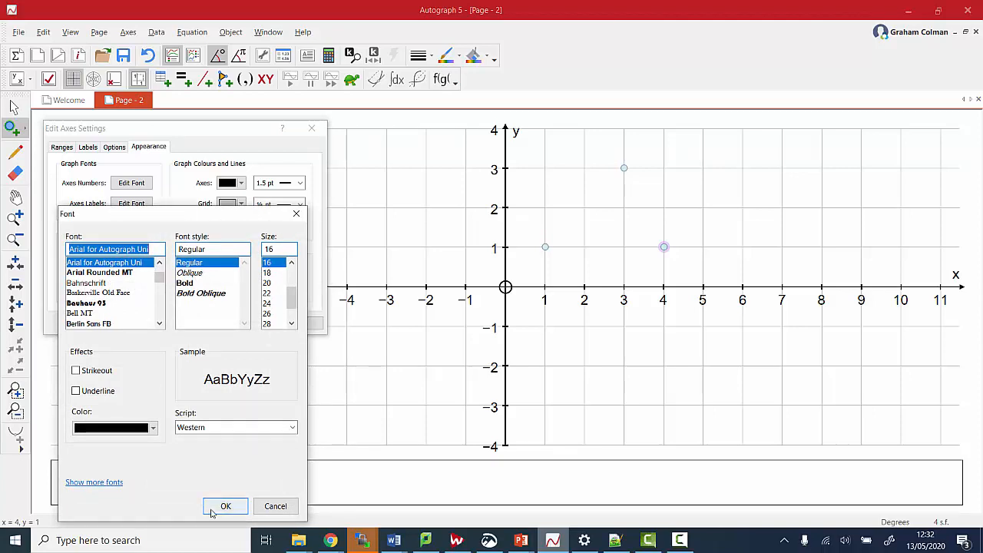
left_click(212, 509)
left_click(108, 147)
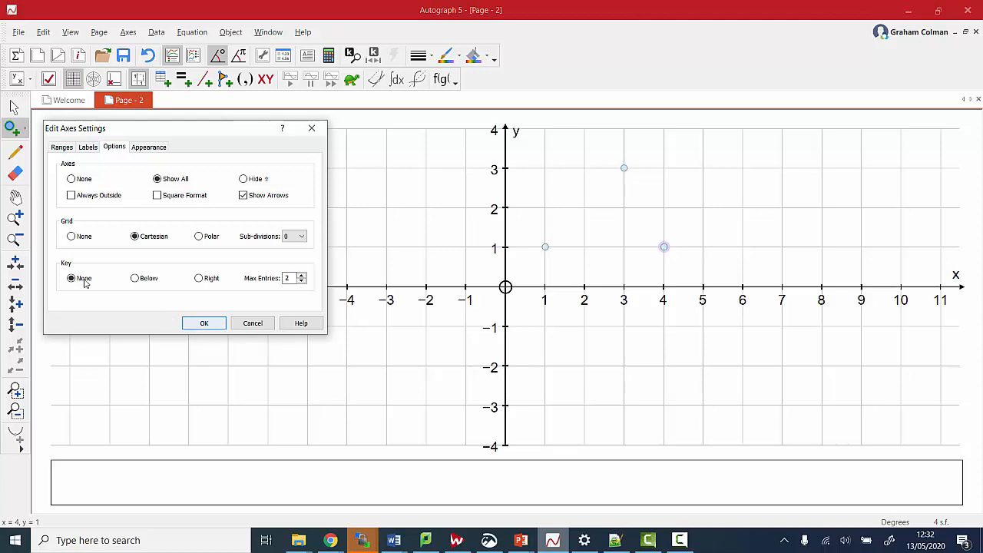
left_click(219, 326)
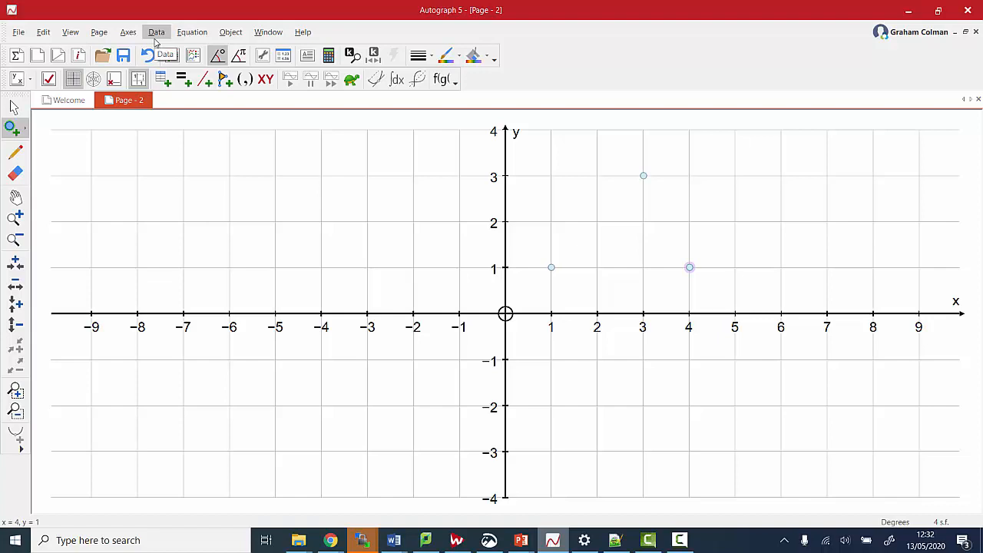
Step: Try the polar grid on the page and return to the Cartesian grid
left_click(94, 80)
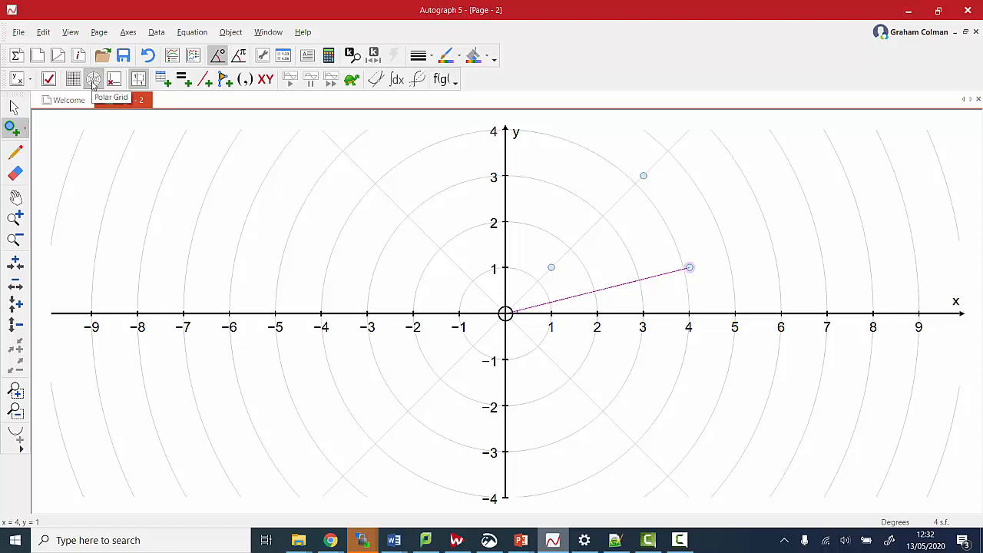
left_click(73, 79)
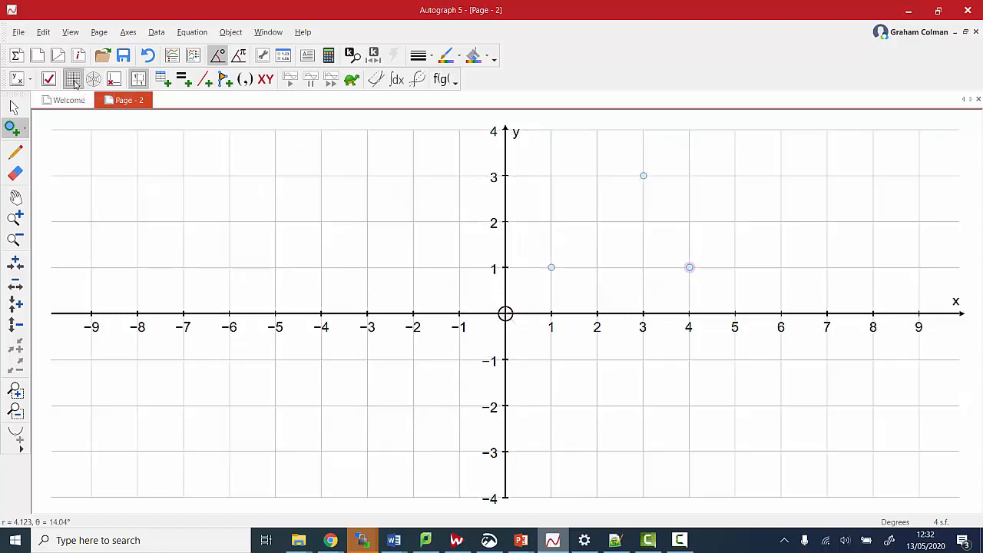
Step: Try the page without axes or grid and restore the Cartesian grid
left_click(114, 79)
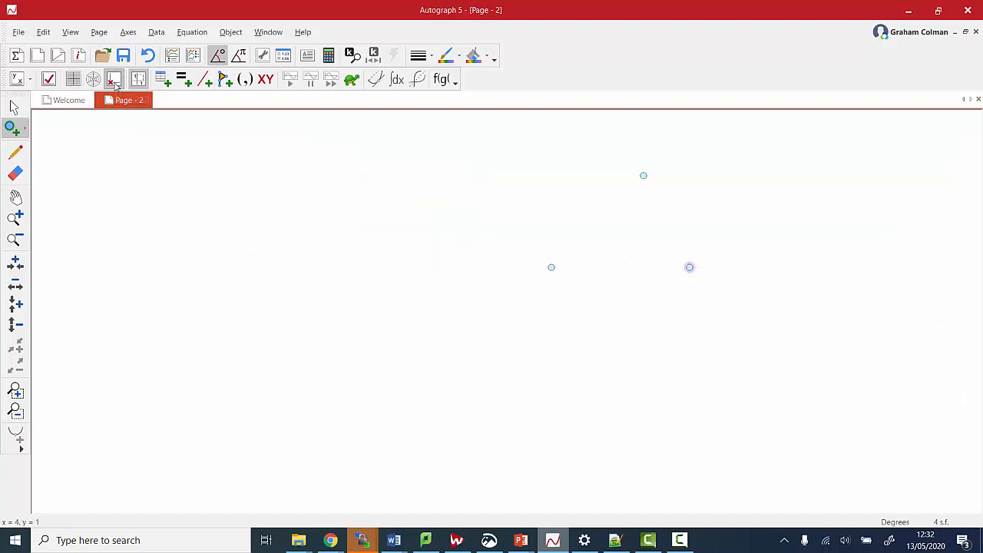
left_click(74, 79)
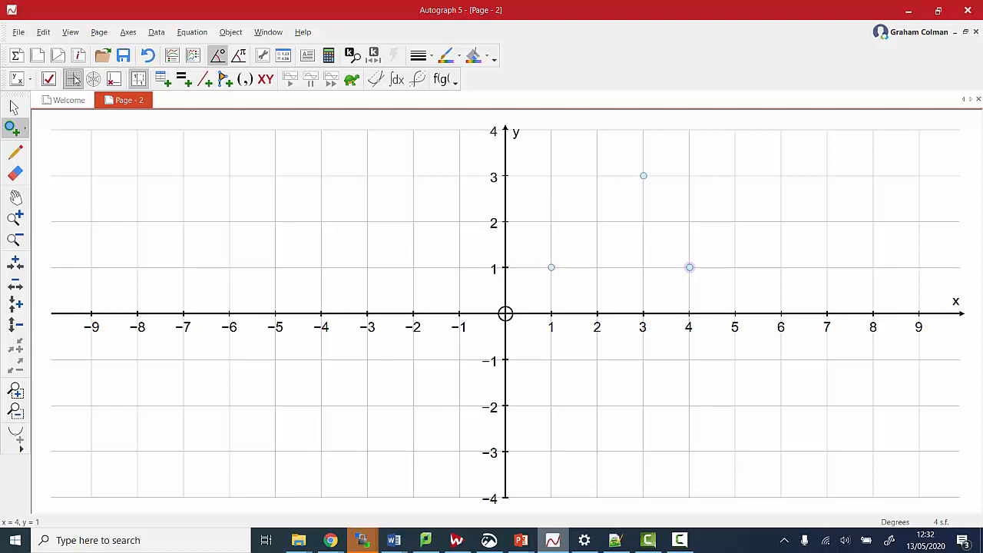
Step: Create a new 3D graph page
left_click(18, 32)
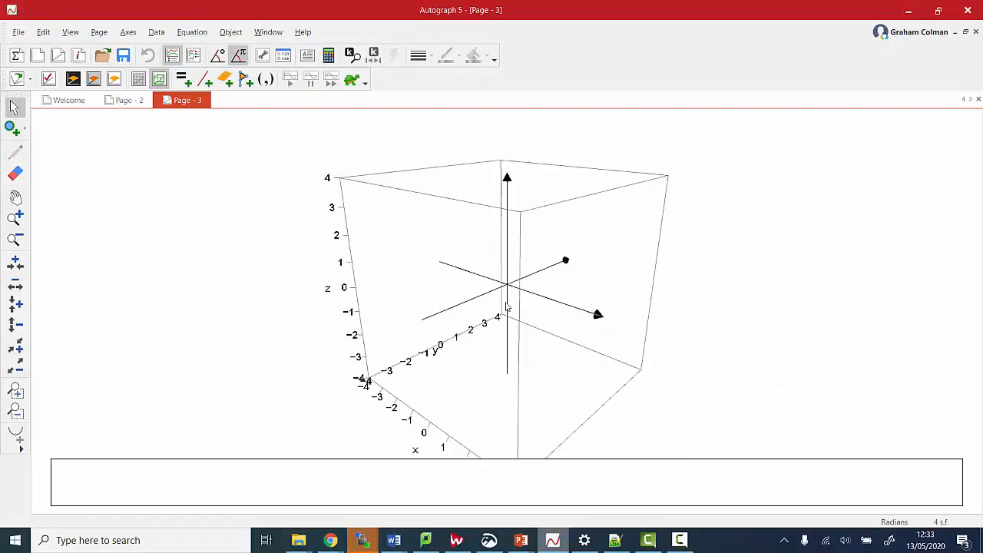
left_click_drag(506, 307, 463, 248)
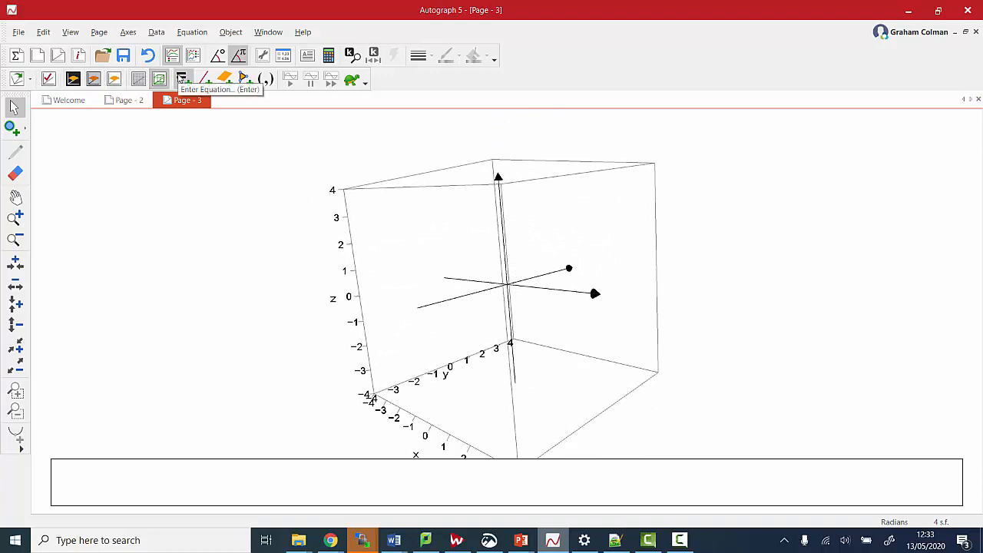
Step: Try the 3D page's bounding box, grid and background shading options, and return to the boxed axes on a white background
left_click(160, 79)
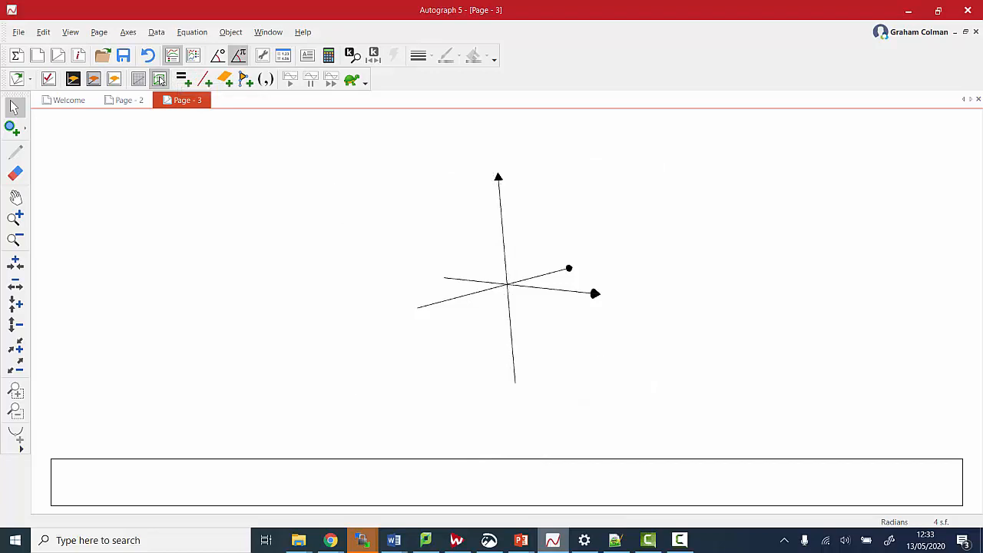
left_click(138, 79)
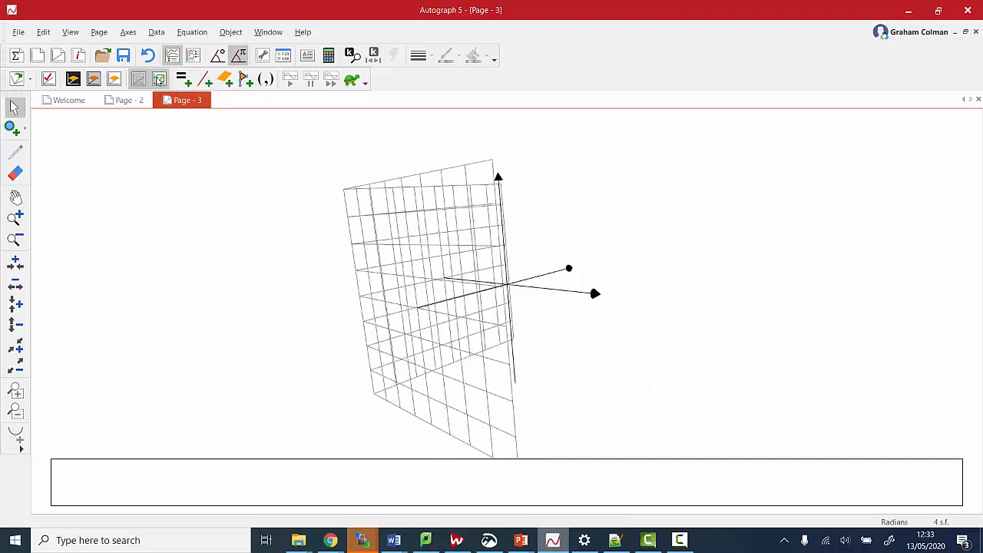
left_click(159, 79)
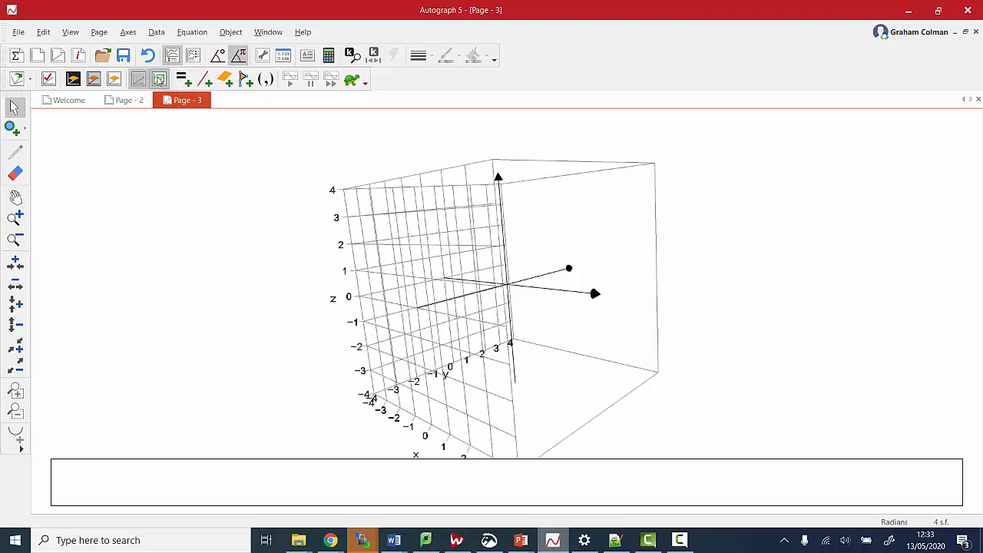
left_click(95, 81)
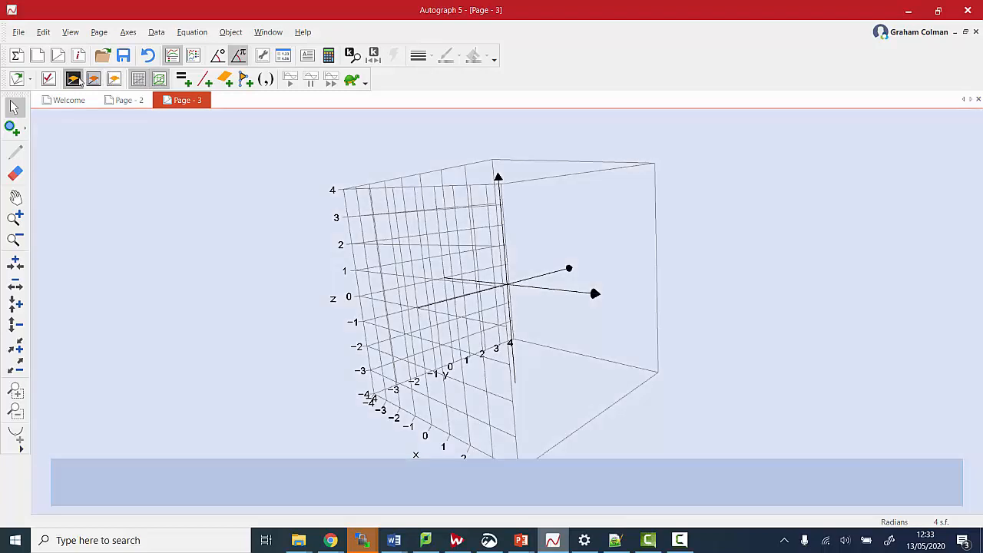
left_click(79, 81)
left_click(79, 80)
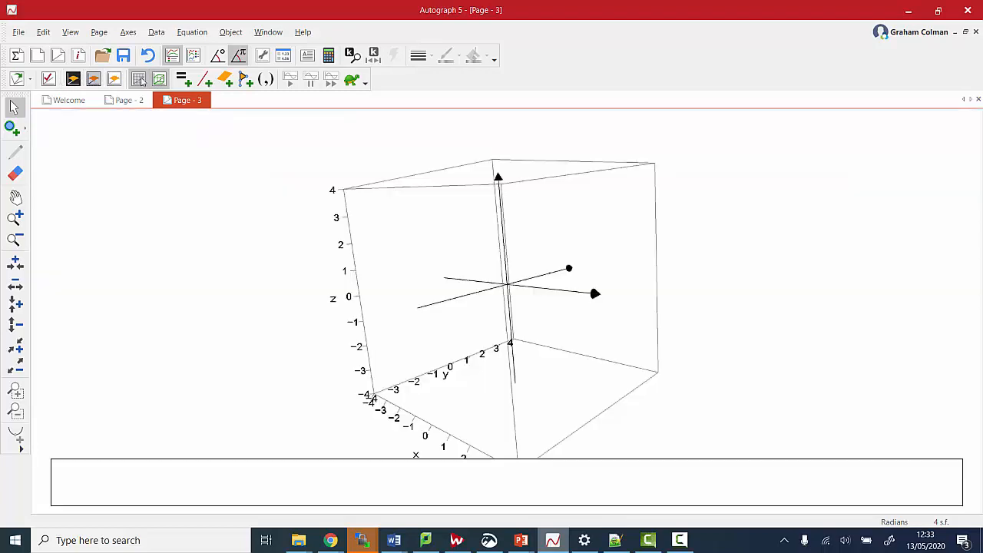
Step: Plot the plane x+y=2z on the 3D page and view it from other angles
left_click_drag(446, 346, 252, 324)
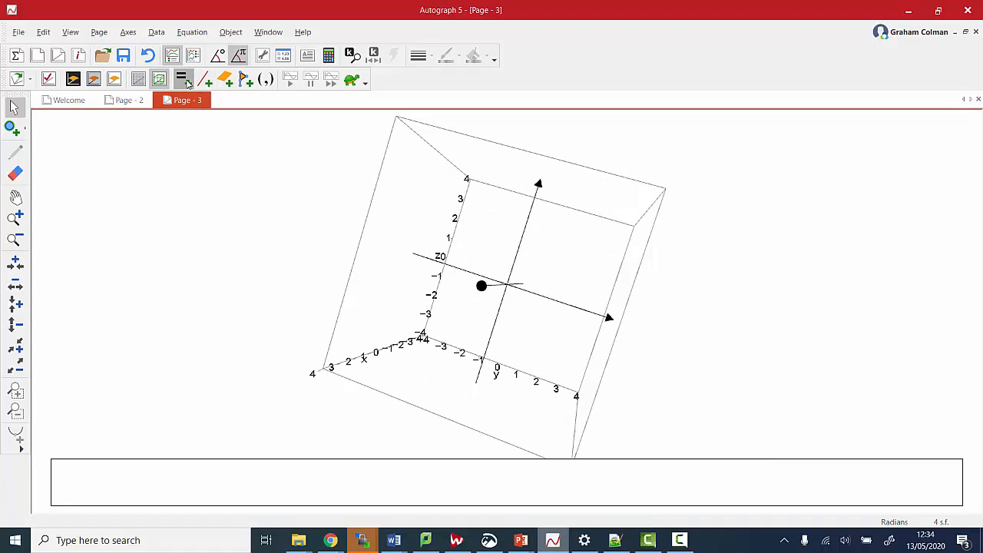
left_click(186, 83)
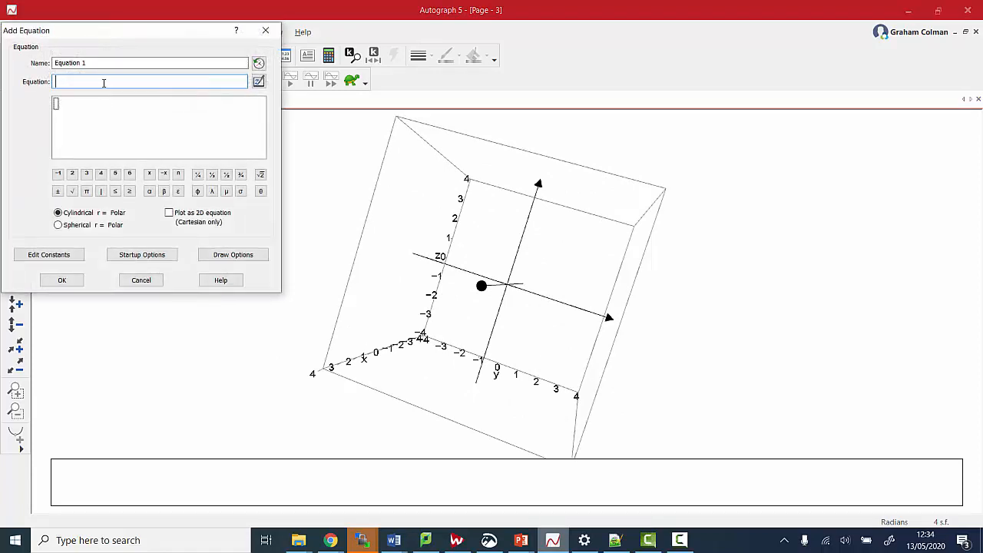
type("x+y=")
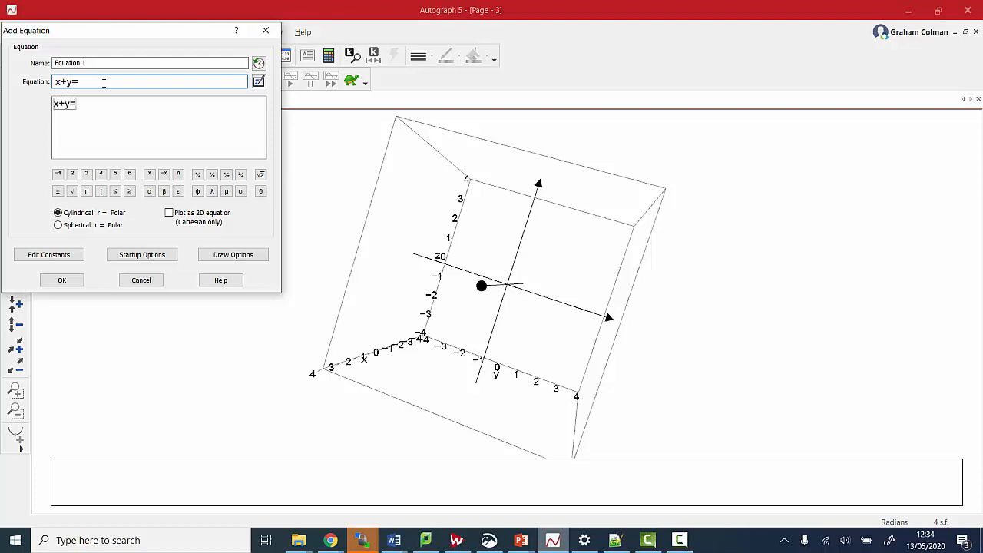
type("2z")
key("Return")
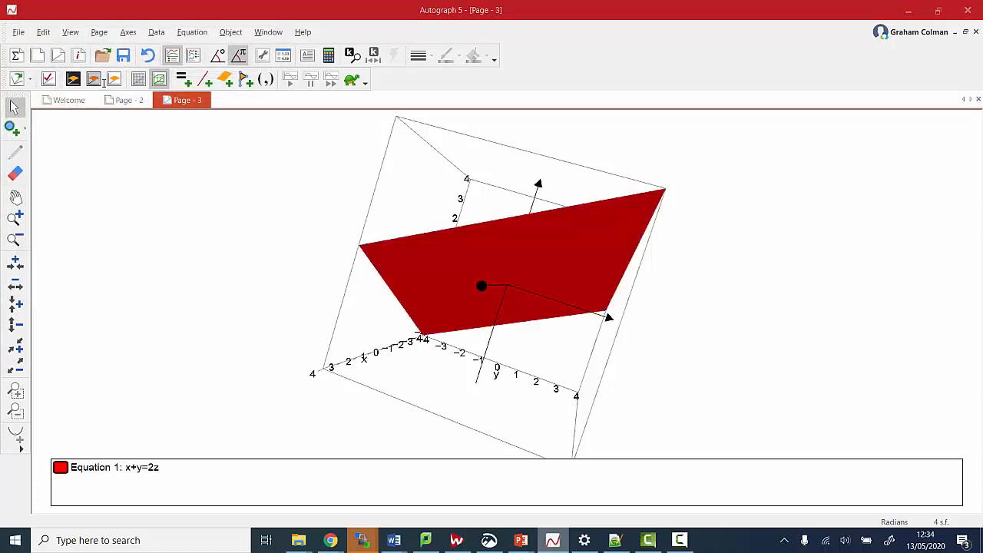
left_click_drag(256, 206, 657, 305)
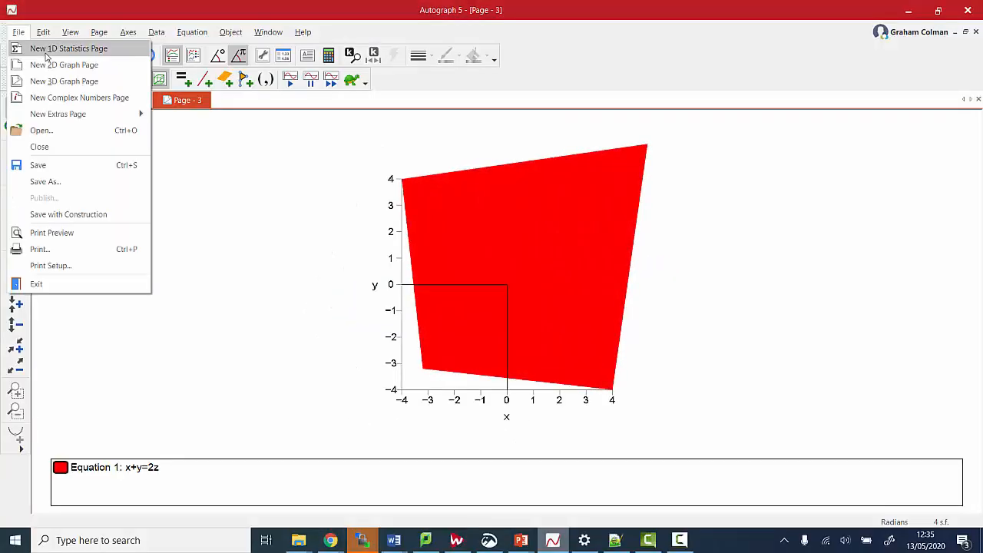
Step: Create a new 1D statistics page and plot a binomial probability distribution B(10, 0.5) on it
left_click(47, 51)
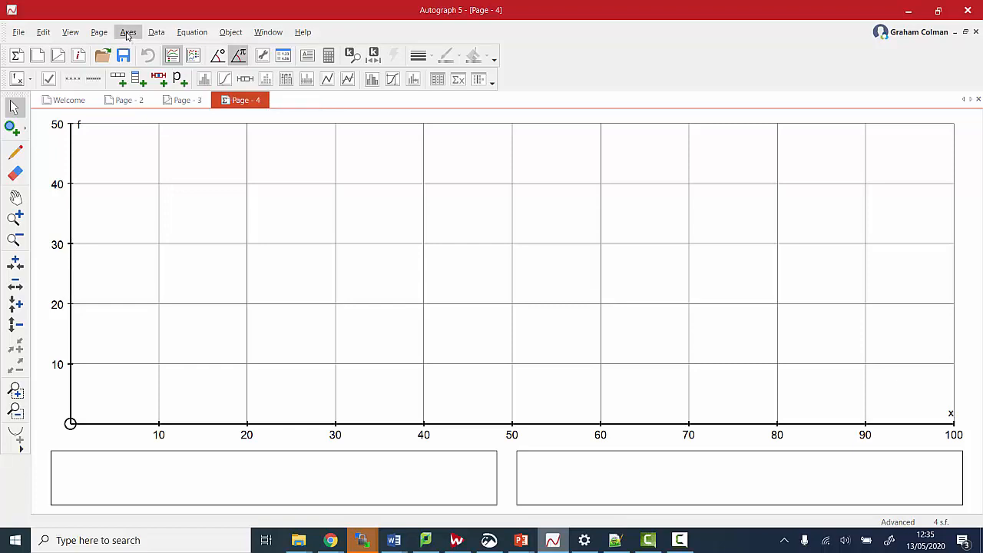
left_click(156, 33)
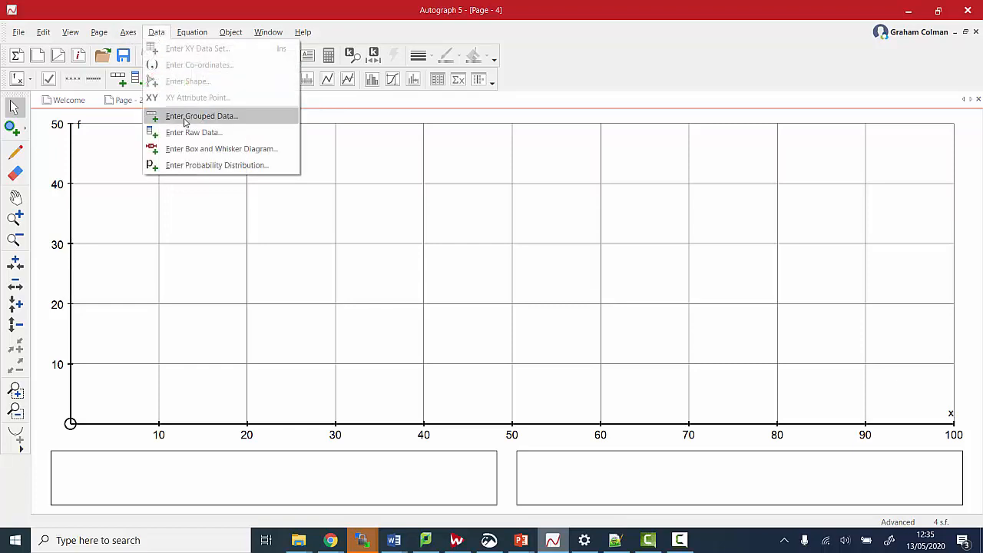
left_click(206, 166)
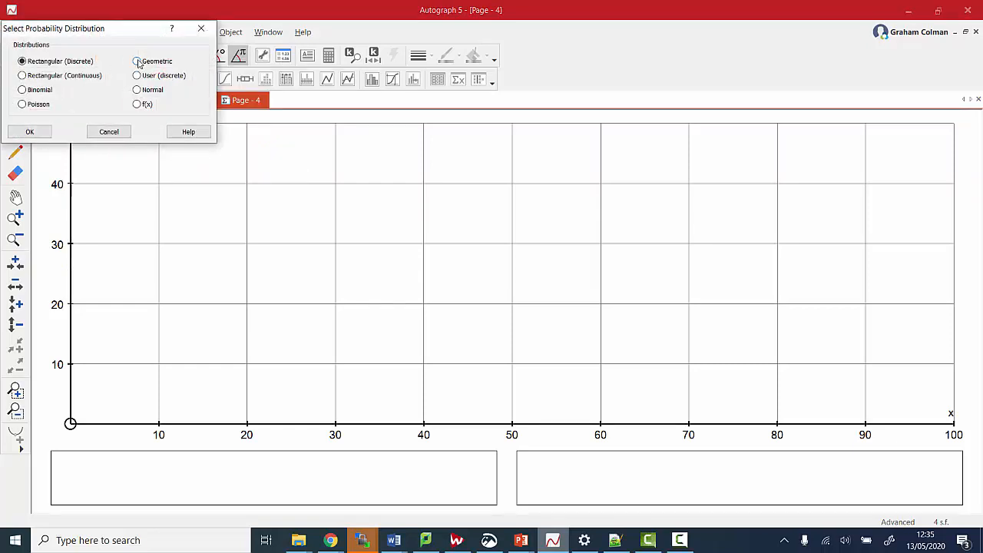
left_click(22, 90)
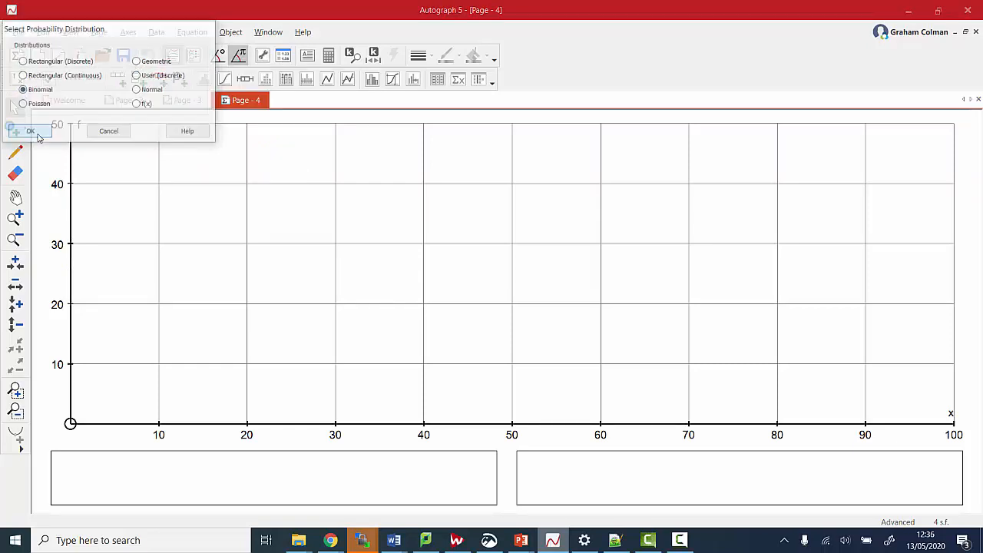
left_click(27, 132)
left_click(35, 131)
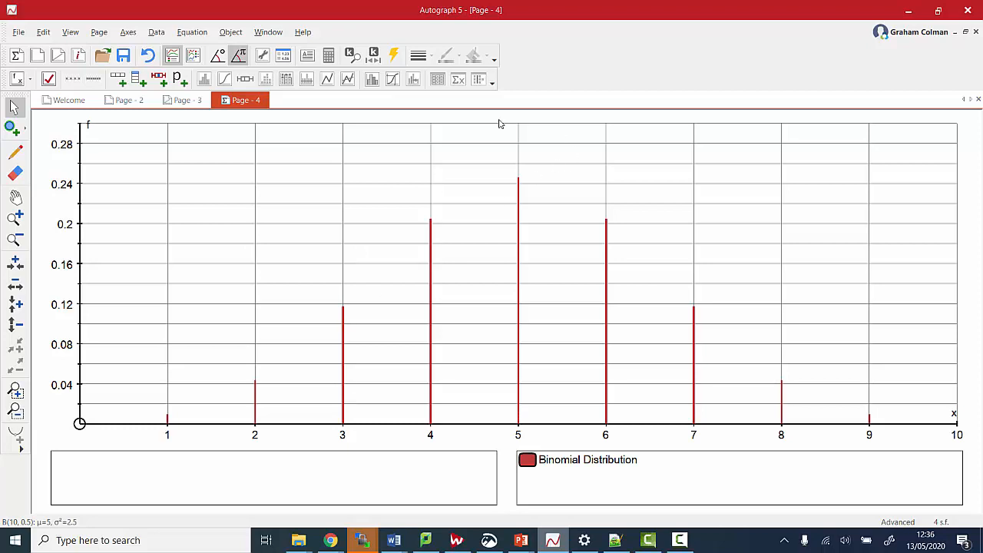
Step: Create a new complex numbers page and place a complex number at about 1.6+2.1i
left_click(25, 35)
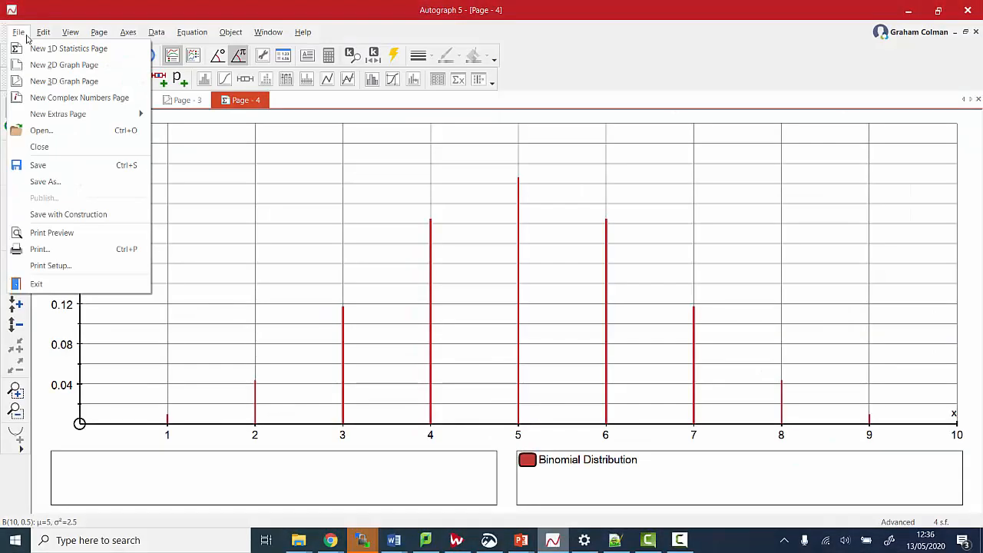
left_click(64, 98)
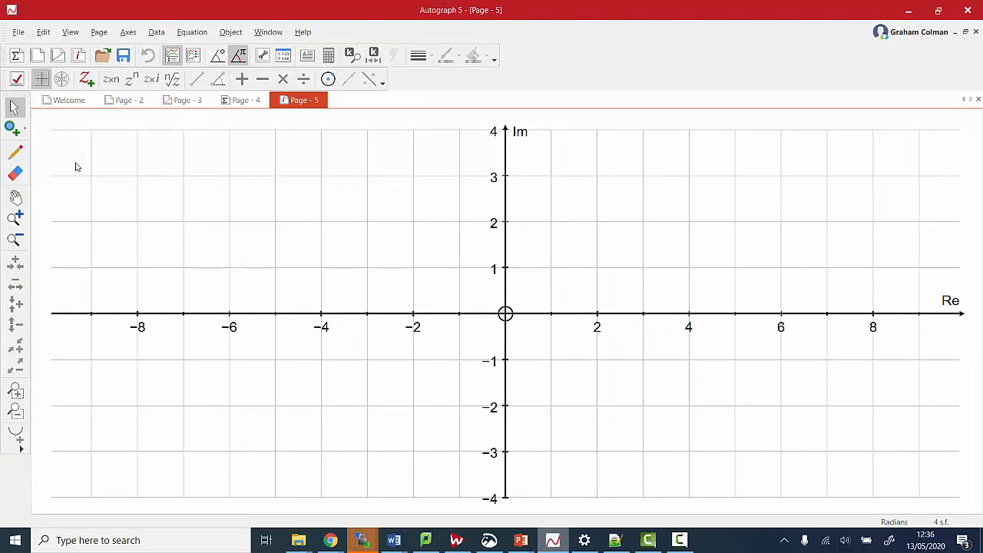
left_click(15, 134)
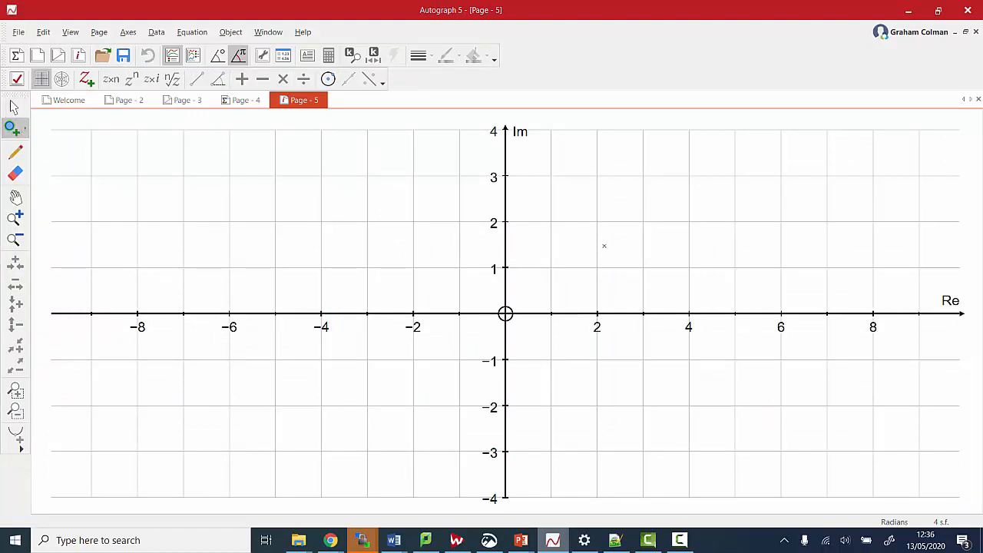
left_click(579, 216)
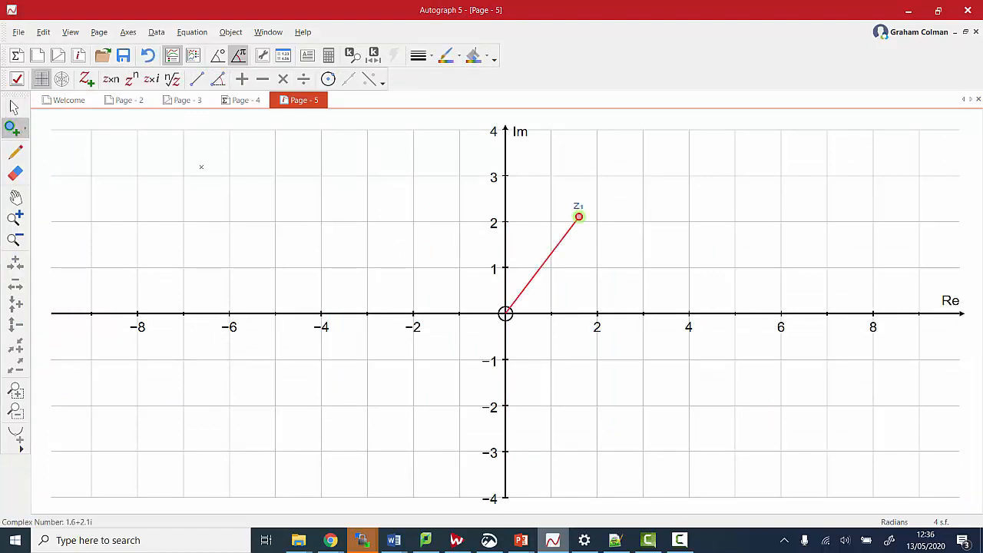
Step: Edit the complex number so that x is 2 and y is 3
left_click(15, 108)
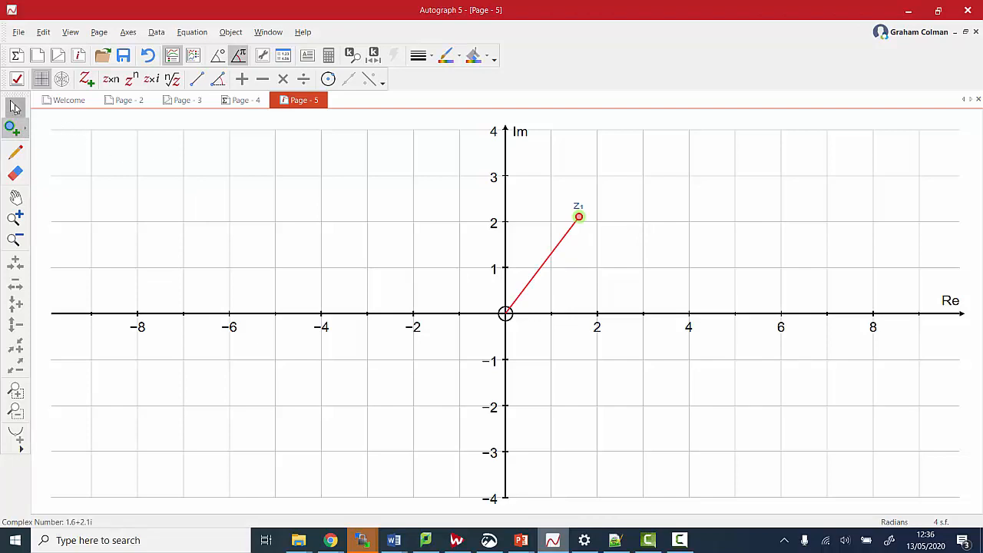
double_click(579, 217)
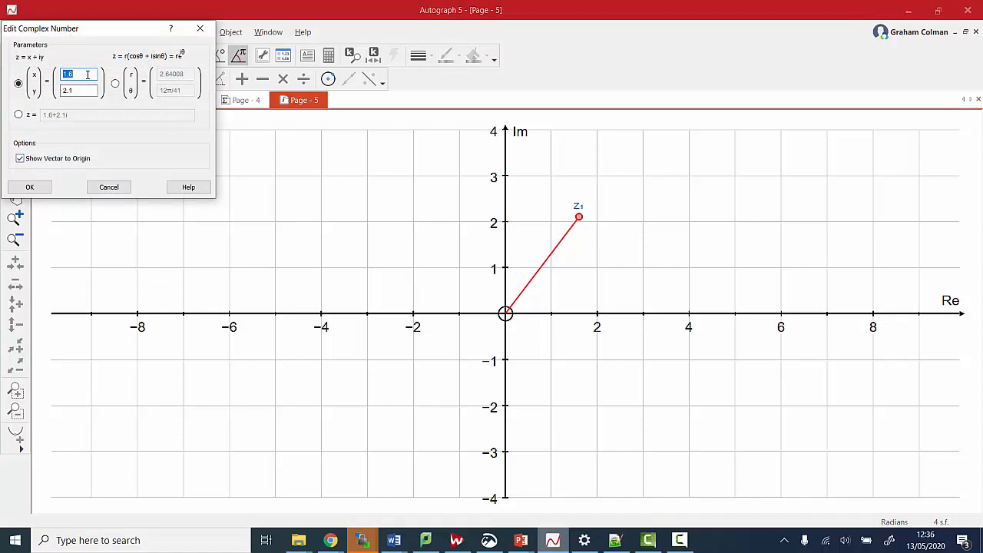
type("2")
key("Tab")
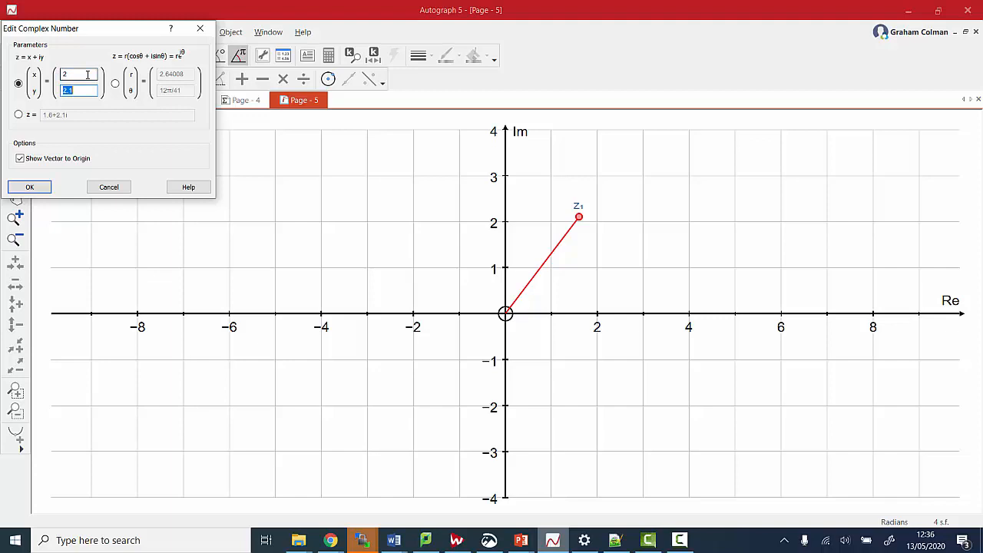
type("3")
key("Return")
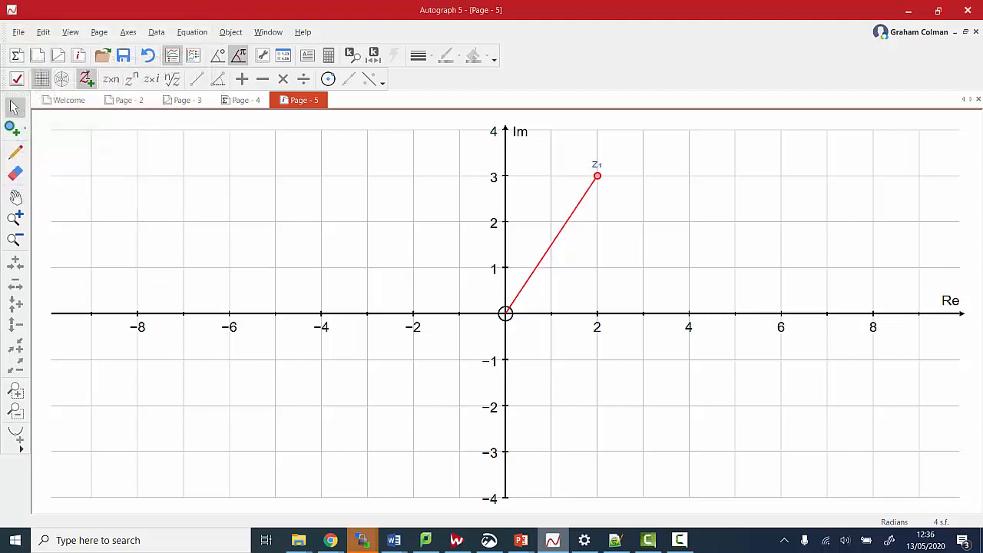
Step: Place a second complex number at 3+i and construct its sum with z₁
left_click(12, 128)
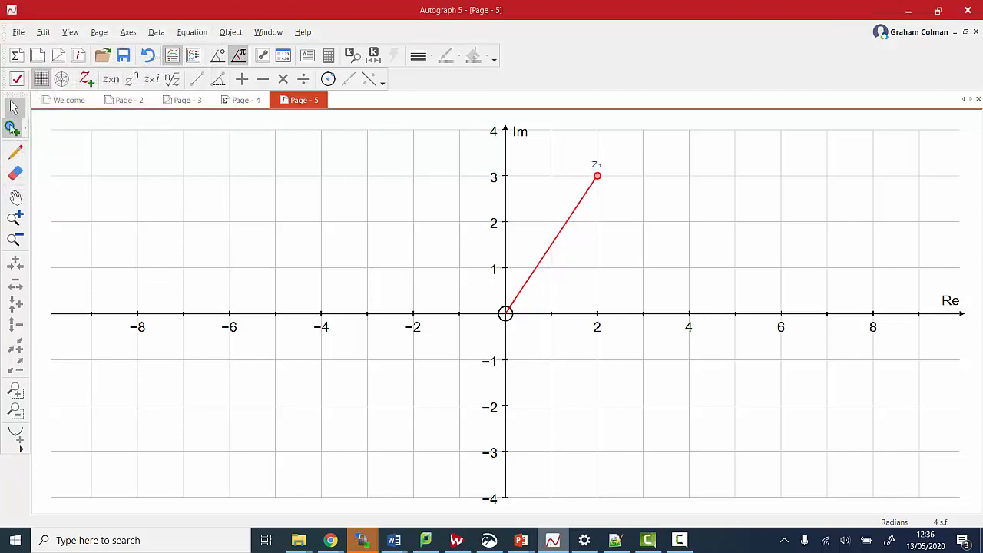
left_click(642, 268)
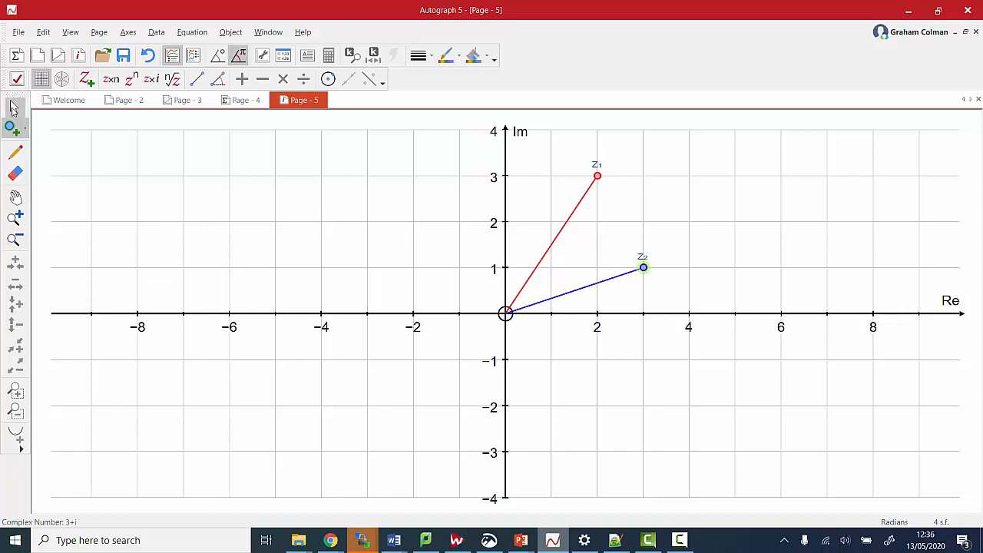
left_click(14, 107)
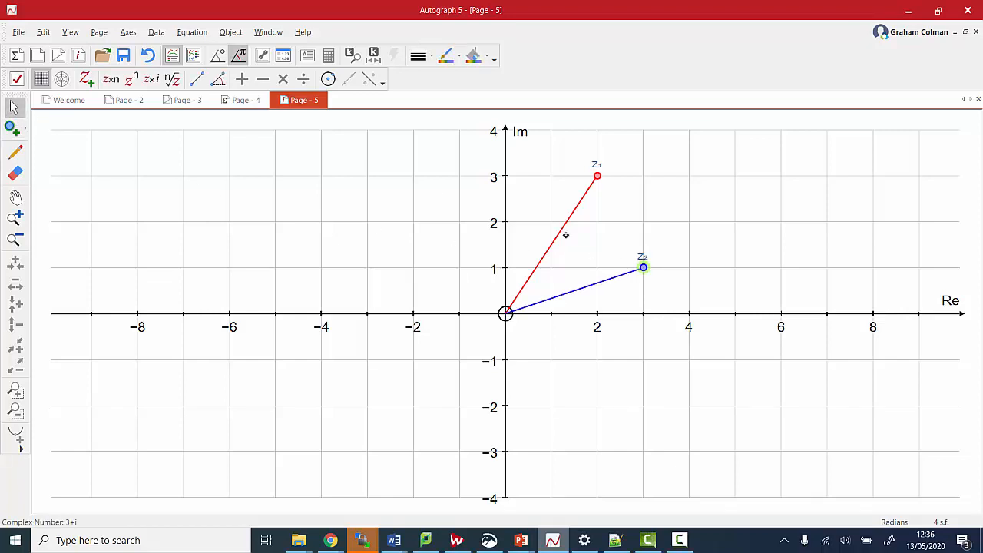
left_click(598, 177)
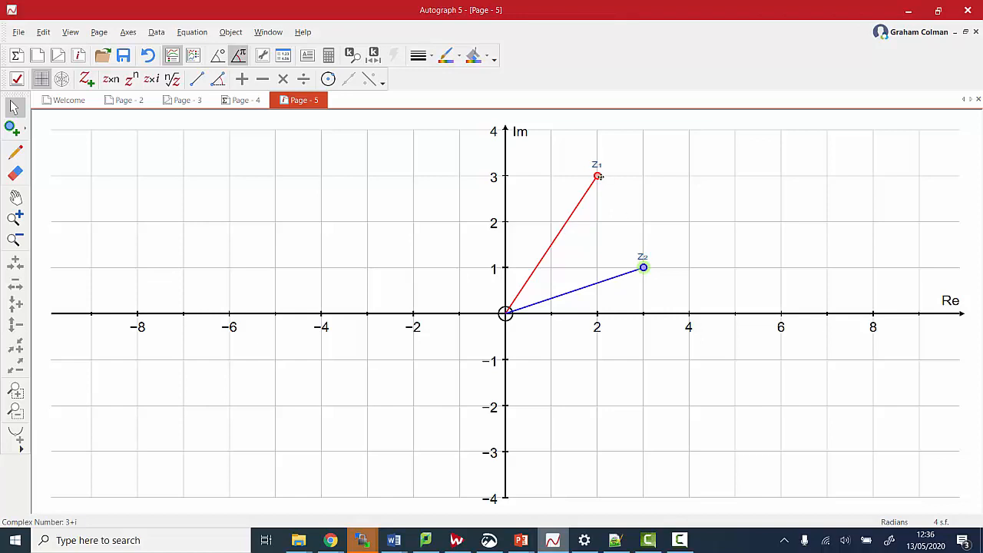
left_click(242, 80)
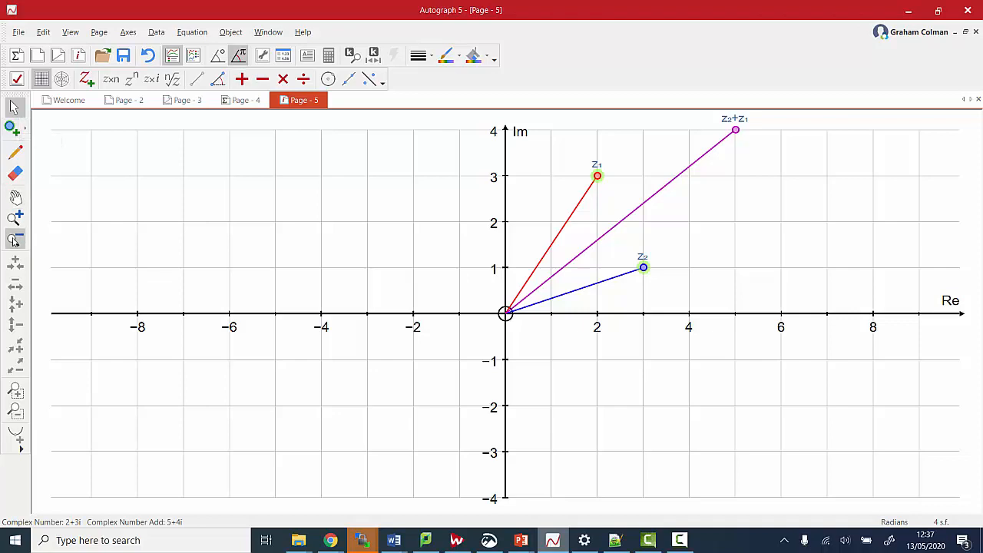
Step: Move the complex number z₂ horizontally to 6+i
left_click(16, 197)
left_click_drag(361, 307, 343, 343)
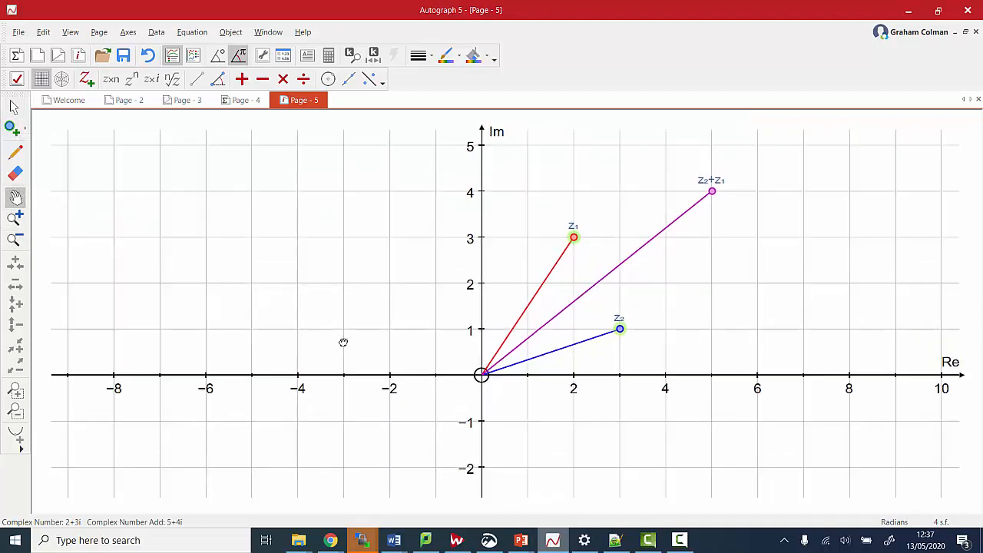
left_click(13, 108)
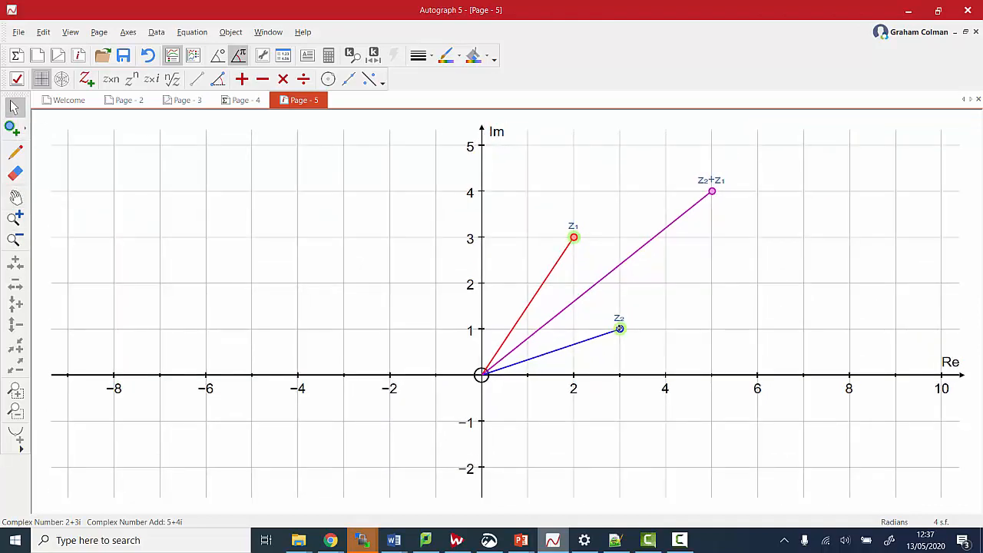
left_click_drag(621, 329, 757, 329)
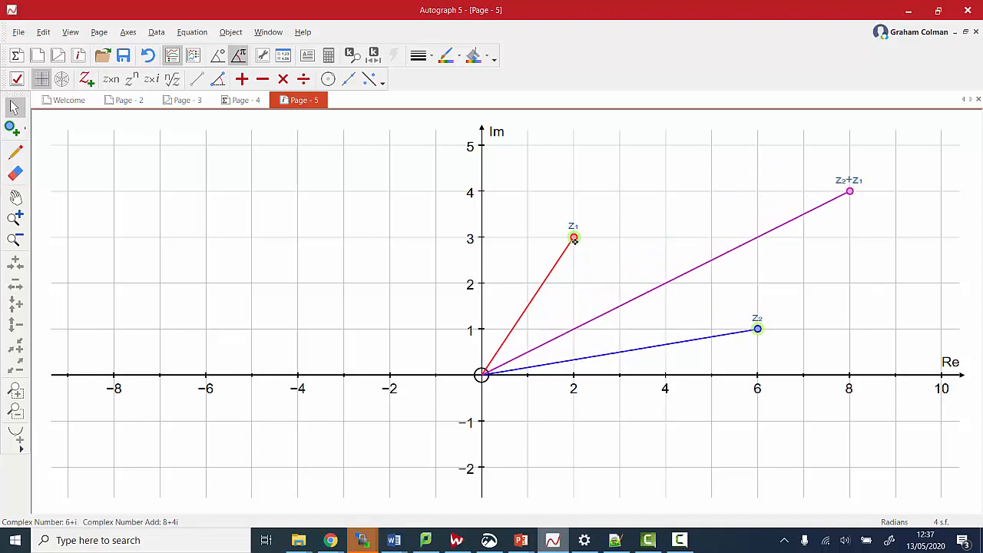
Step: Construct the product of the complex numbers z₂ and z₁
left_click(780, 294)
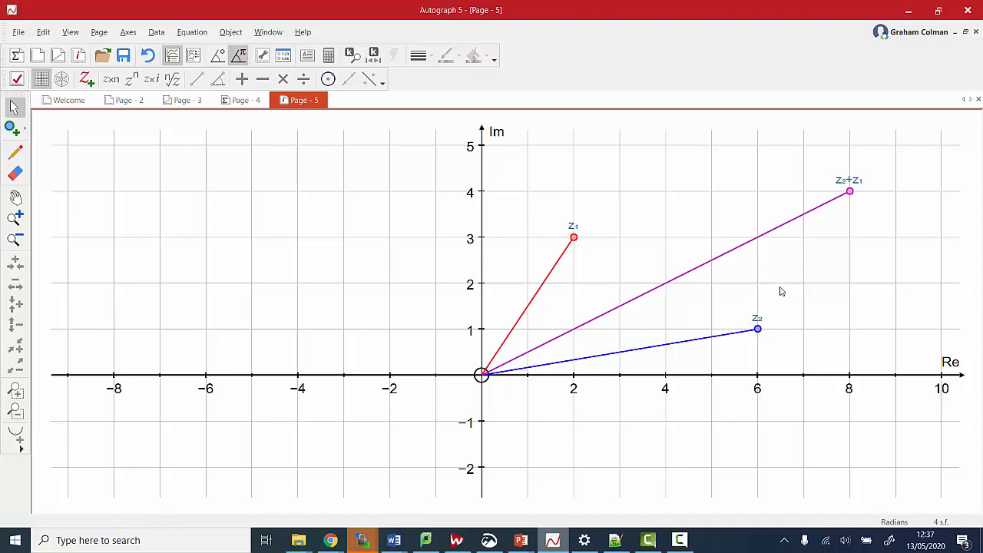
left_click(757, 329)
left_click(573, 238, "shift")
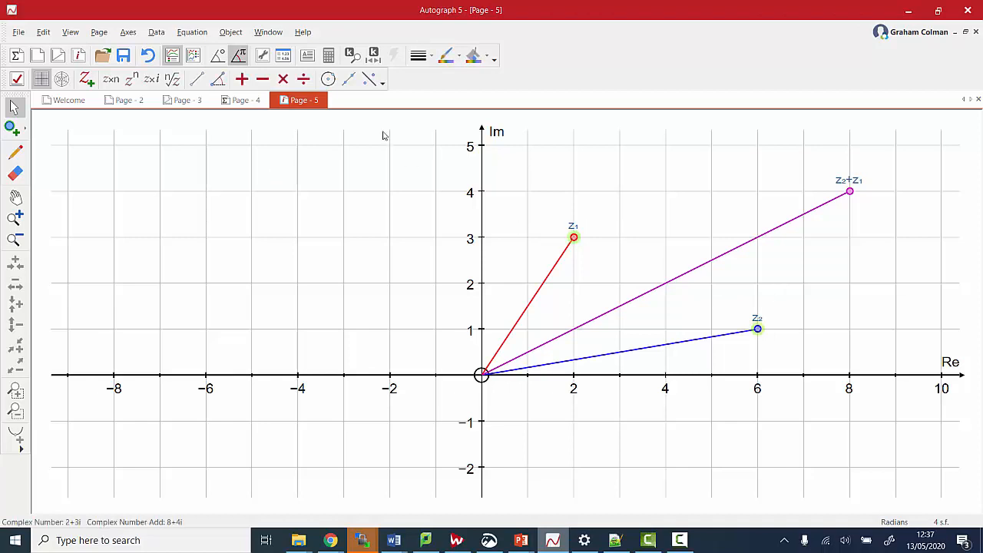
left_click(284, 80)
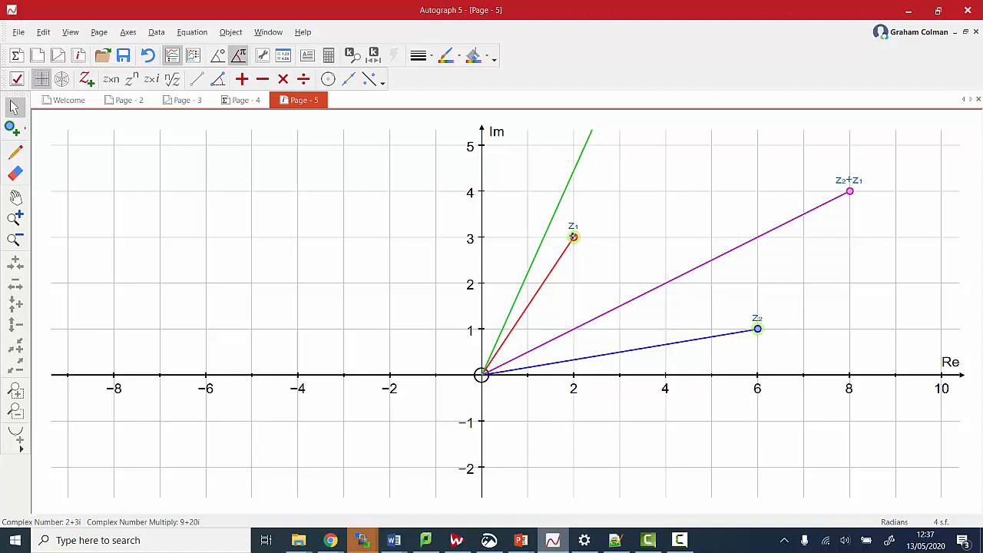
Step: Move z₁ to 1+i and z₂ to 3+i
left_click_drag(573, 237, 528, 329)
left_click_drag(758, 329, 620, 329)
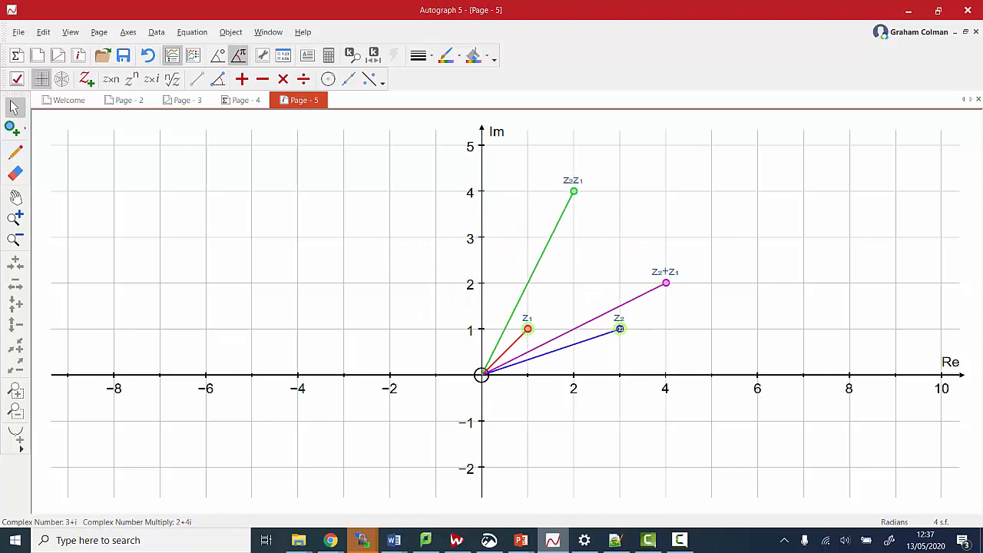